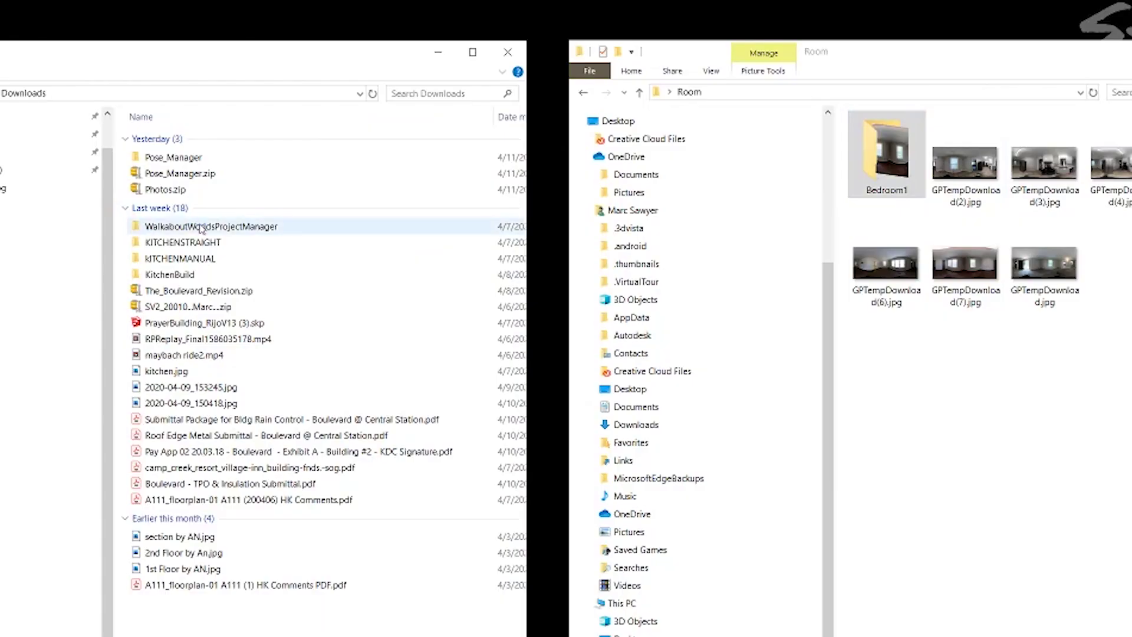
Open the WalkaboutWorldsProjectManager folder in Downloads and load the Bedroom1 folder into WalkaboutWorlds.bat.
double_click(253, 83)
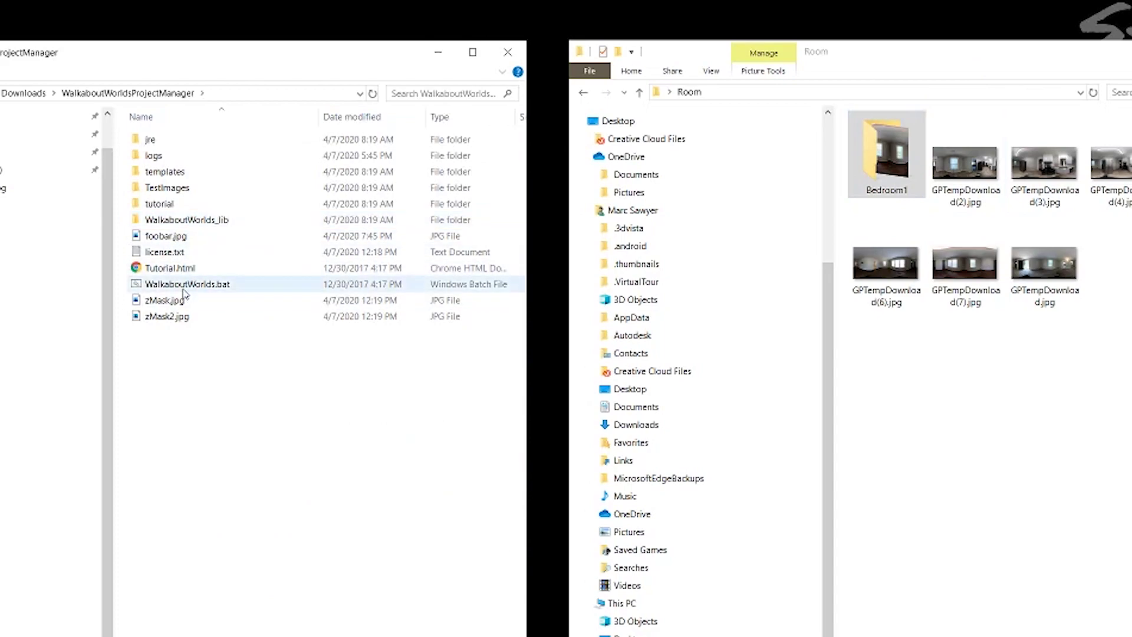
click(885, 162)
drag(884, 162, 215, 287)
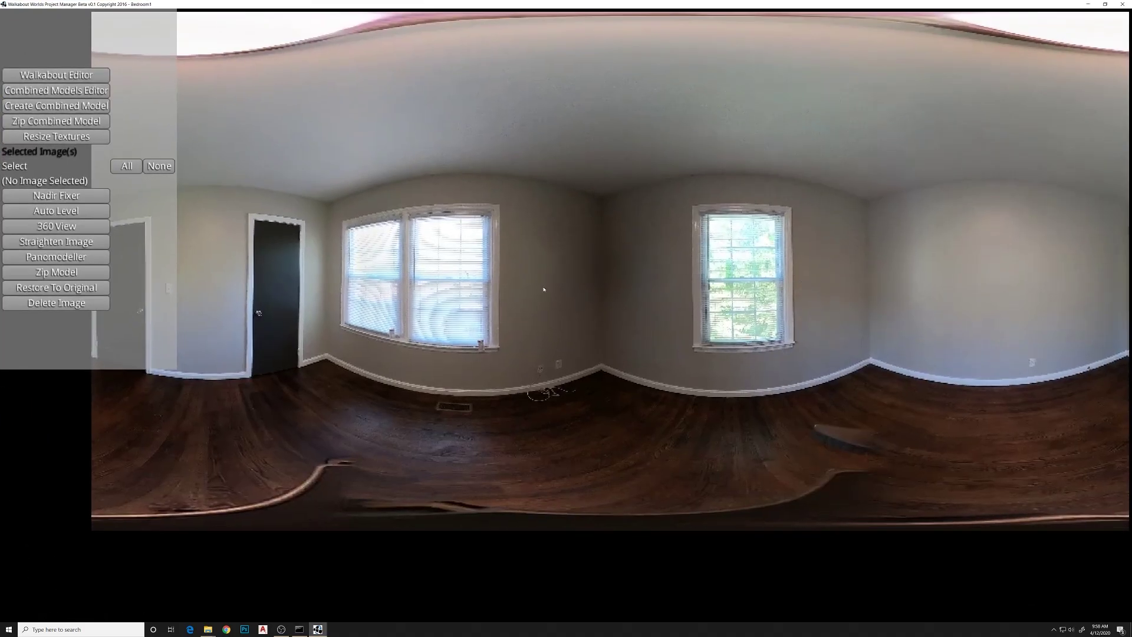
Open the bedroom panorama for straightening and trace vertical guides along the three visible wall corners.
click(544, 290)
click(54, 239)
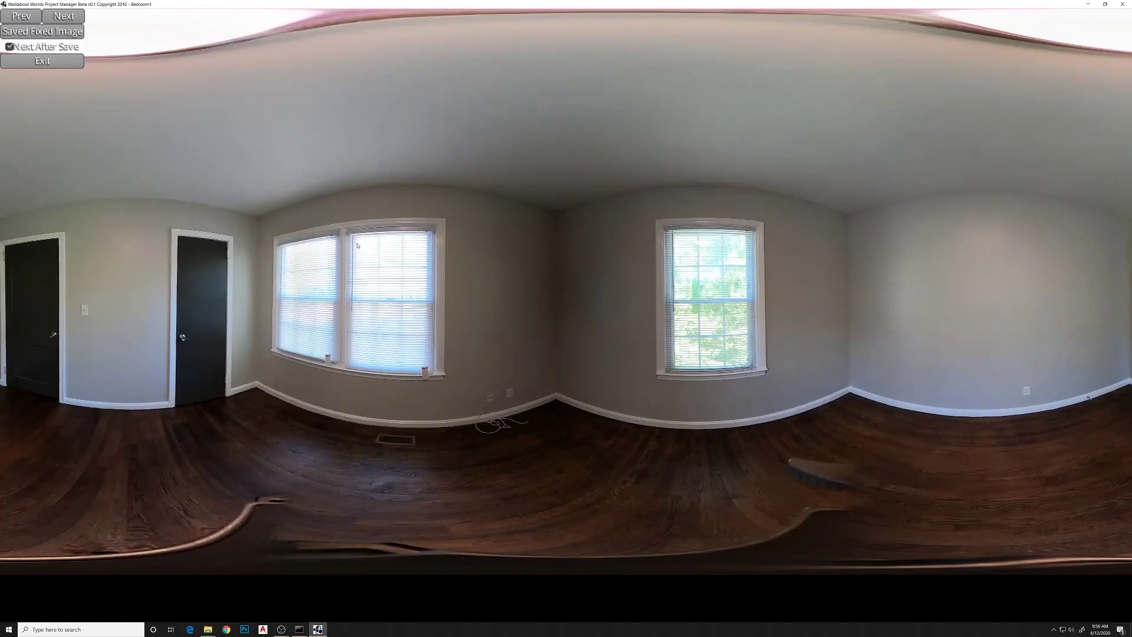
drag(259, 288, 257, 384)
click(557, 395)
drag(848, 220, 849, 392)
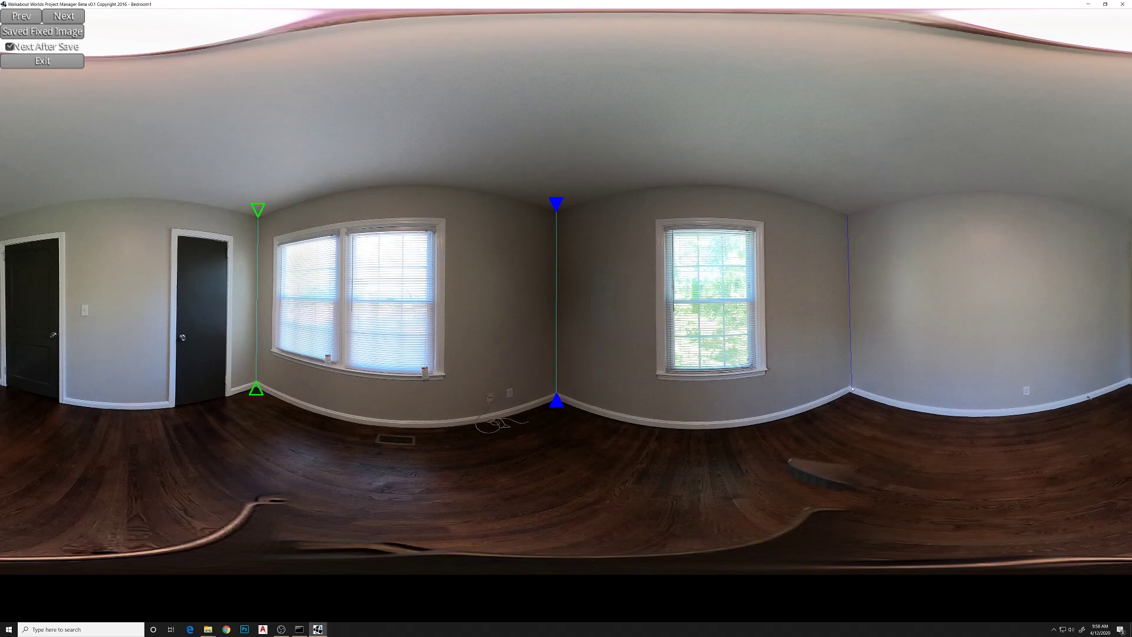
click(849, 392)
Trace vertical guides along three edges of the two door frames, save the fixed image and exit the straightening view.
drag(63, 226, 65, 415)
click(65, 415)
drag(172, 230, 169, 423)
click(169, 423)
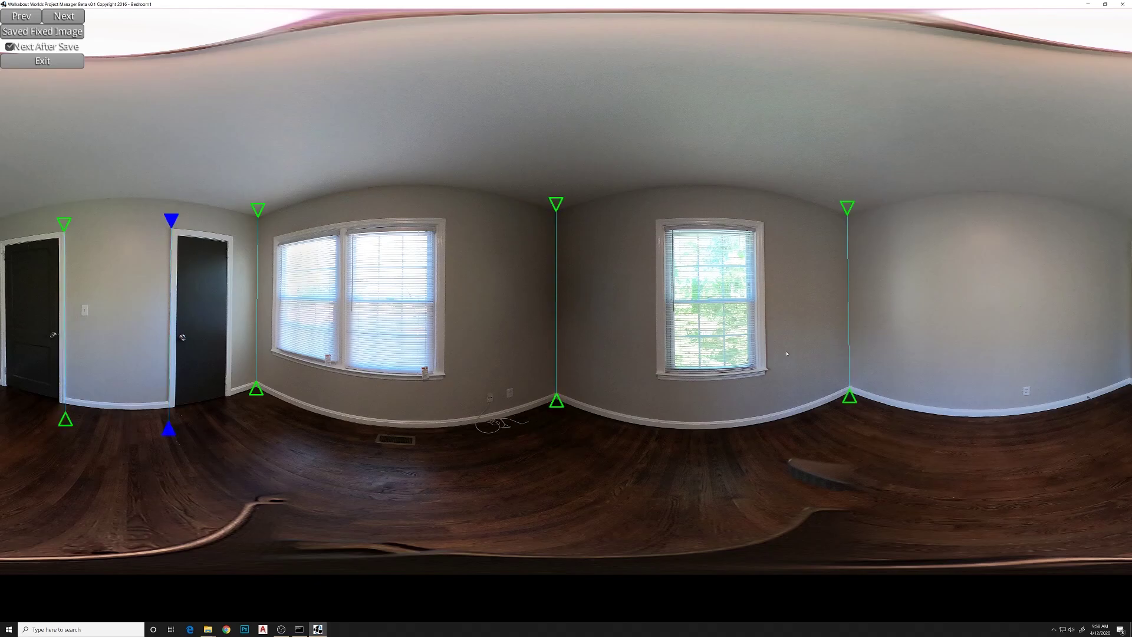
drag(5, 247, 7, 389)
click(7, 389)
click(41, 33)
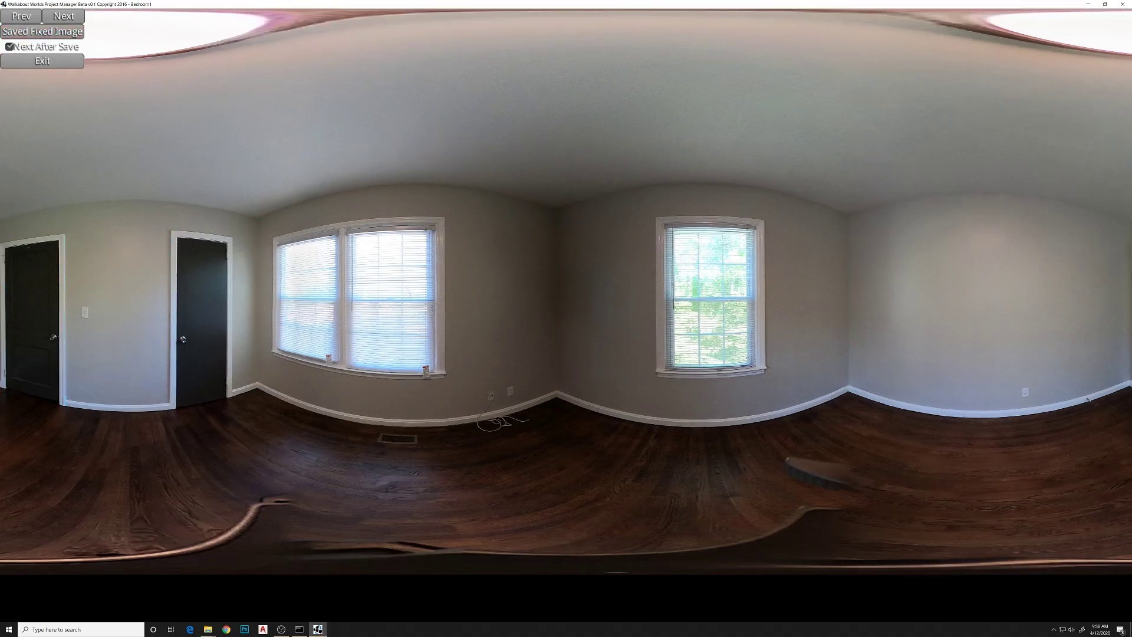
click(45, 66)
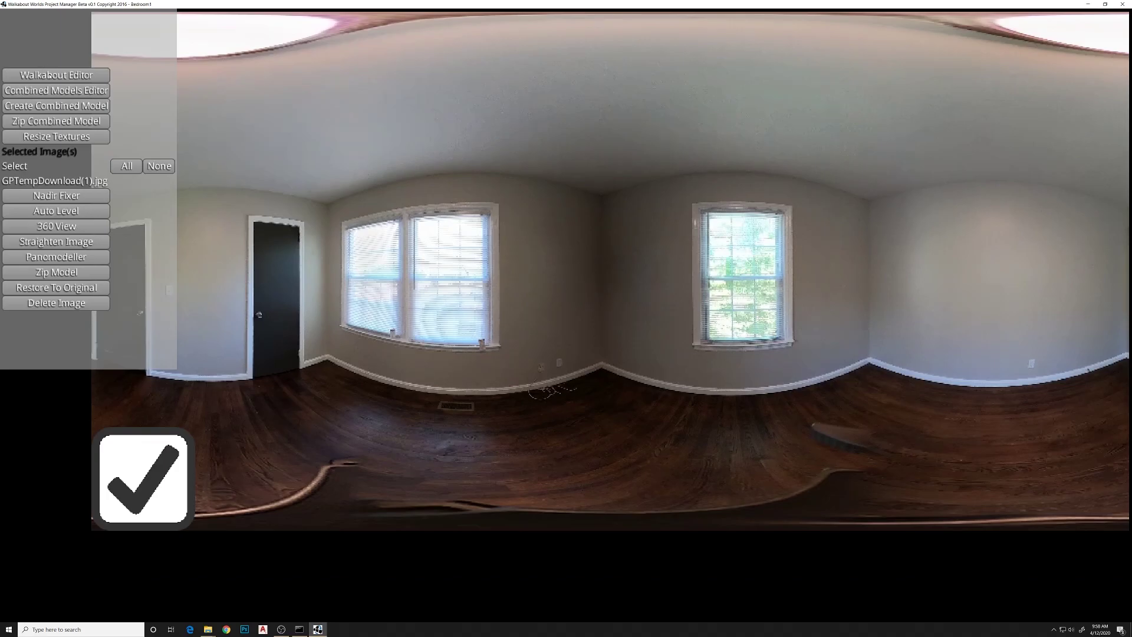
Open the project in a maximized Walkabout Editor and place wall markers on the corners of the bedroom floor.
click(51, 75)
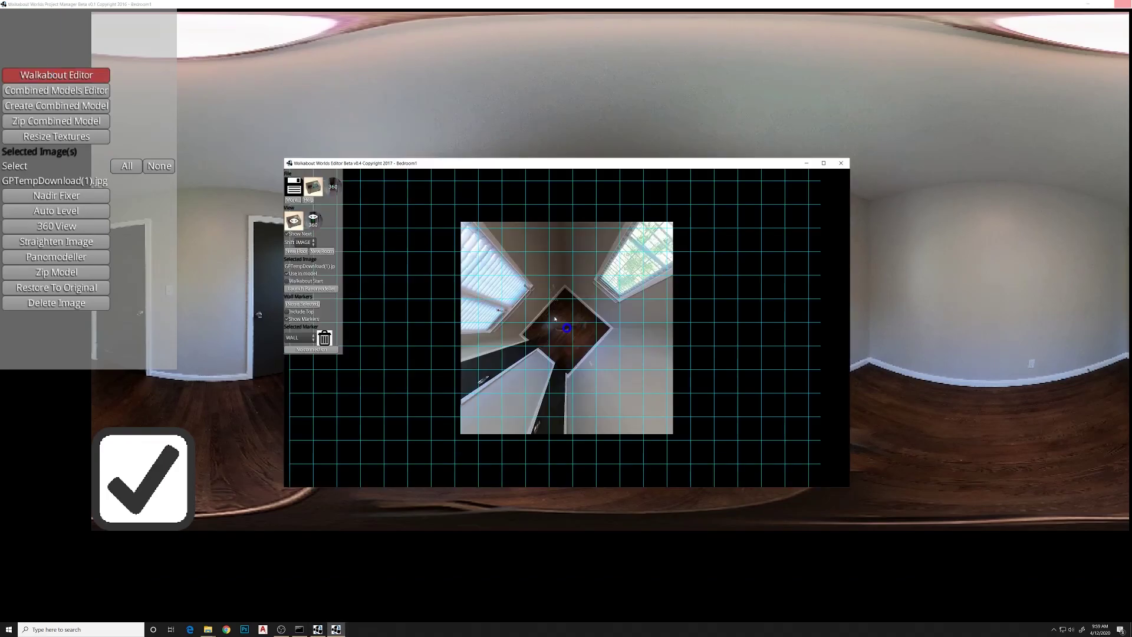
click(823, 163)
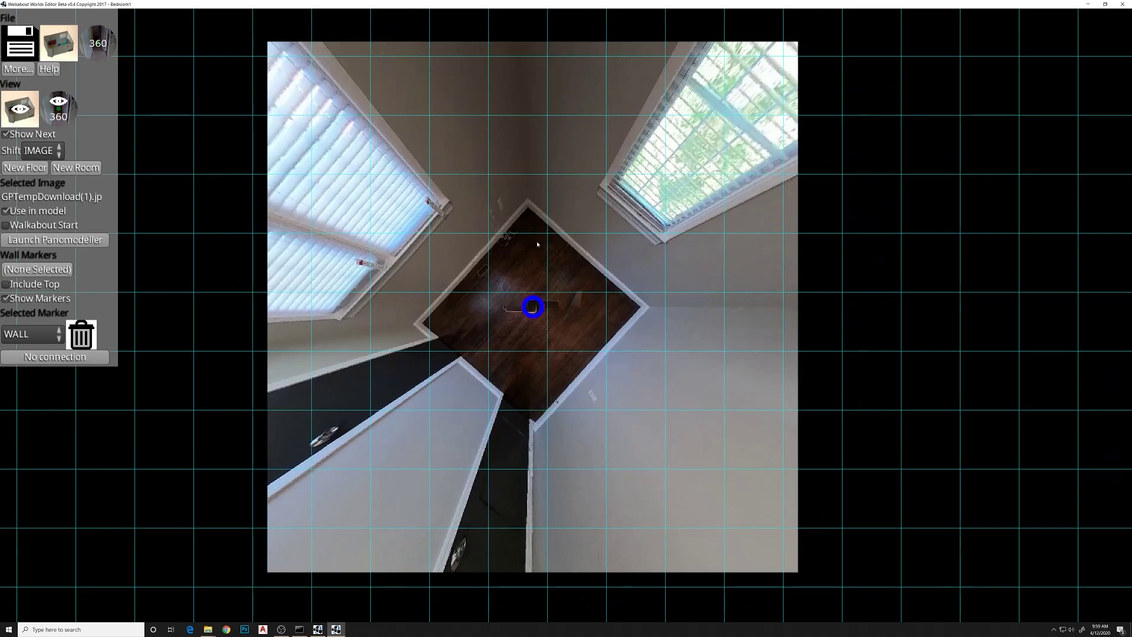
click(529, 206)
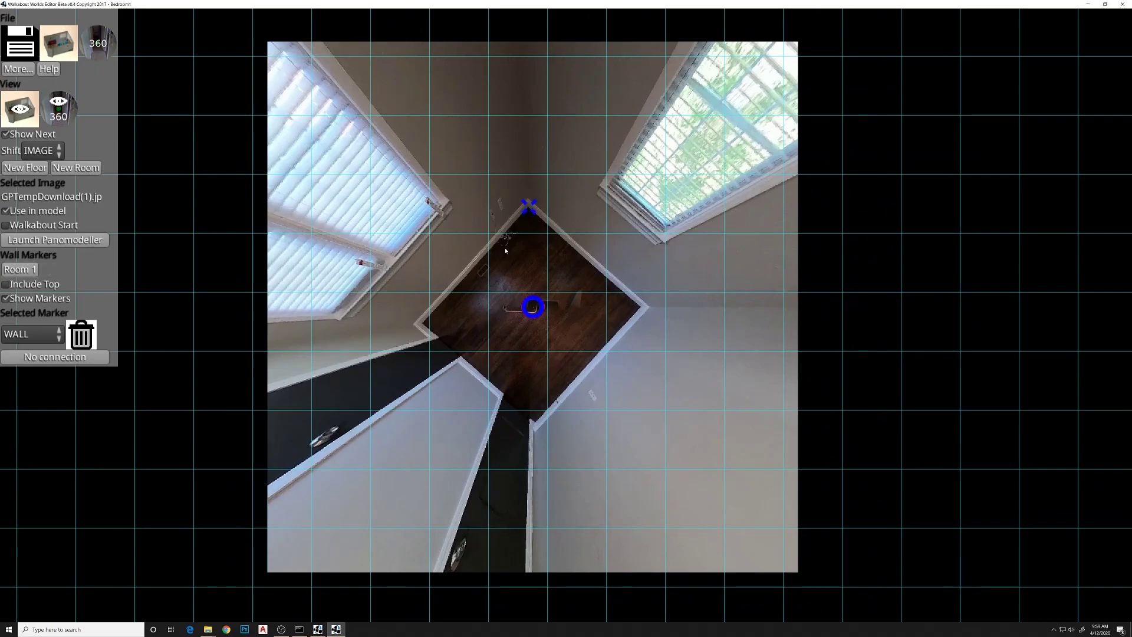
click(422, 324)
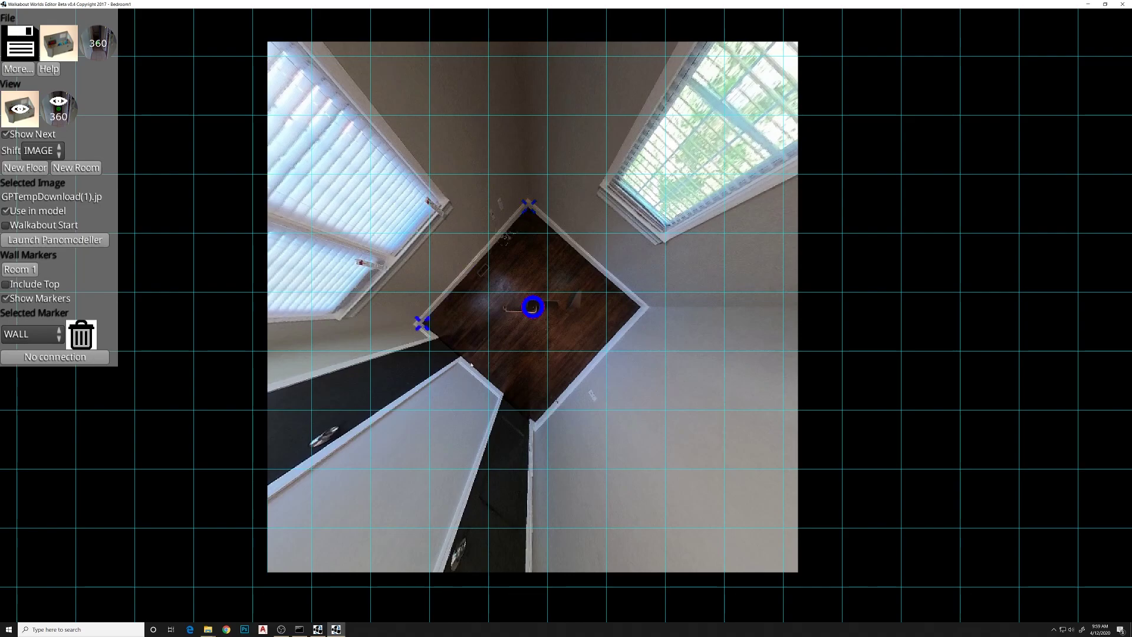
click(535, 423)
Include the wall tops and align the wall markers with the floor corners in the 360 view.
click(6, 285)
click(52, 110)
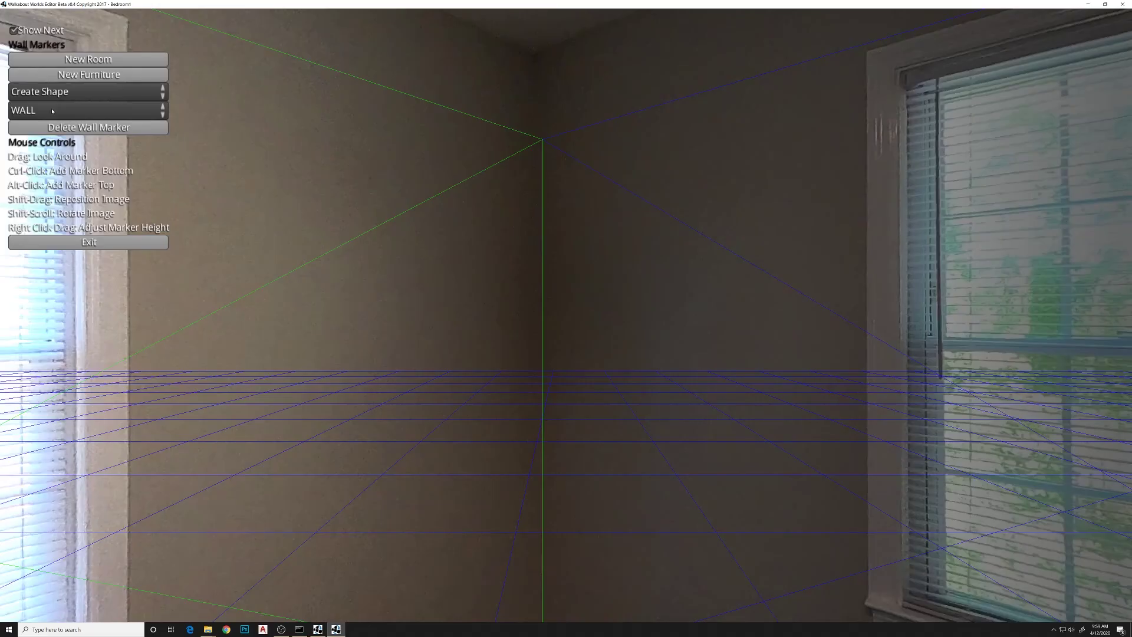
scroll(592, 305, up, 2)
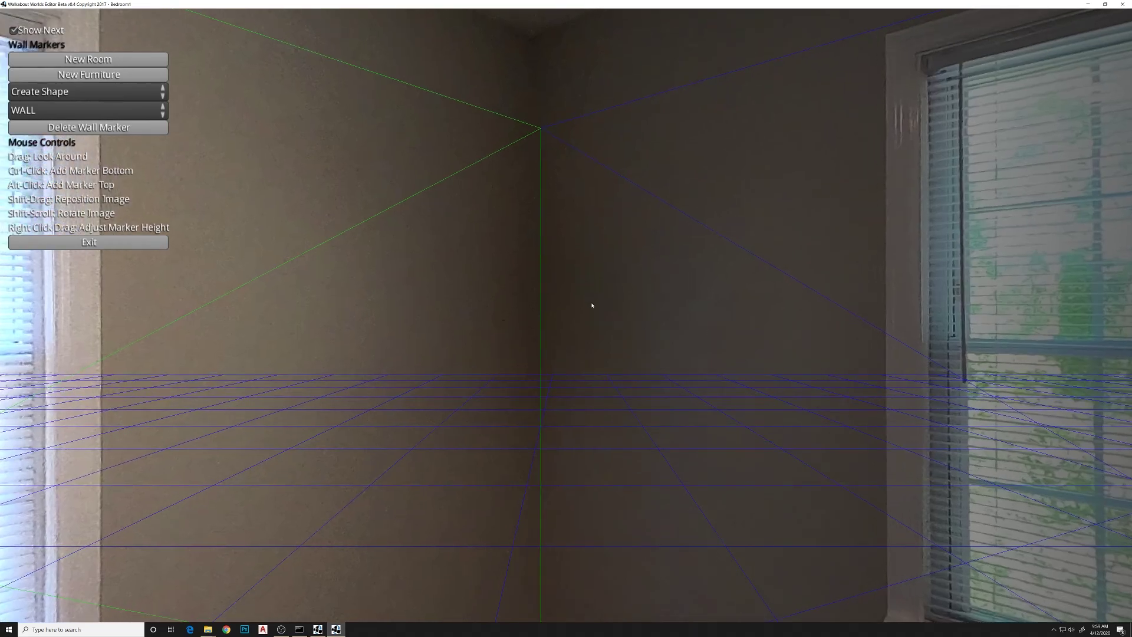
mouse_move(600, 326)
mouse_down()
mouse_move(604, 162)
mouse_move(602, 175)
mouse_up()
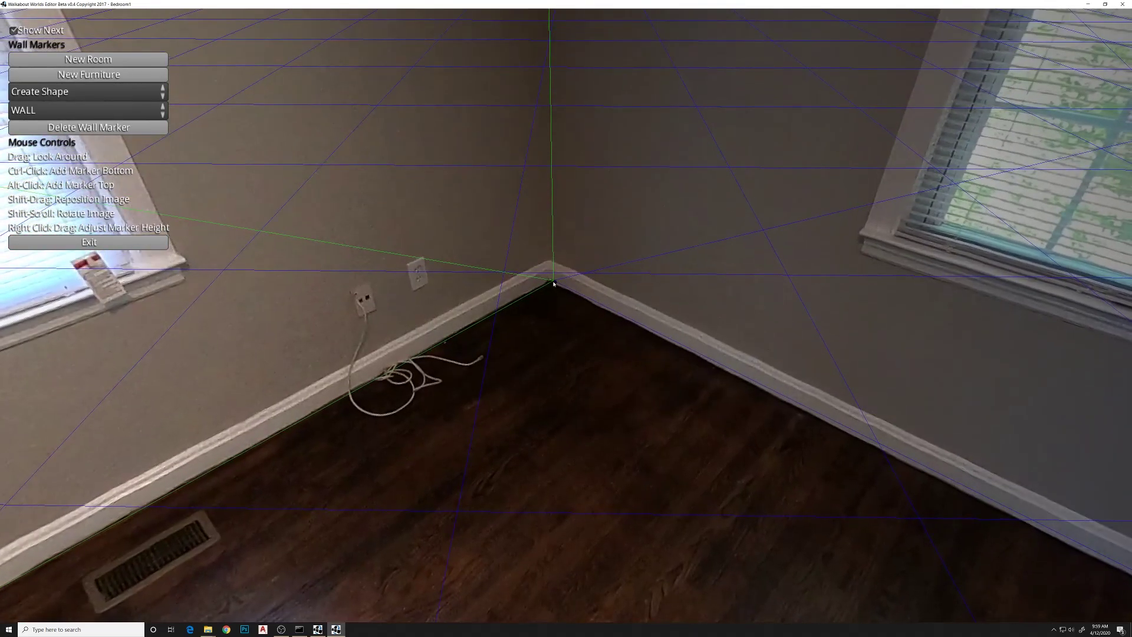
click(551, 284)
drag(799, 315, 554, 230)
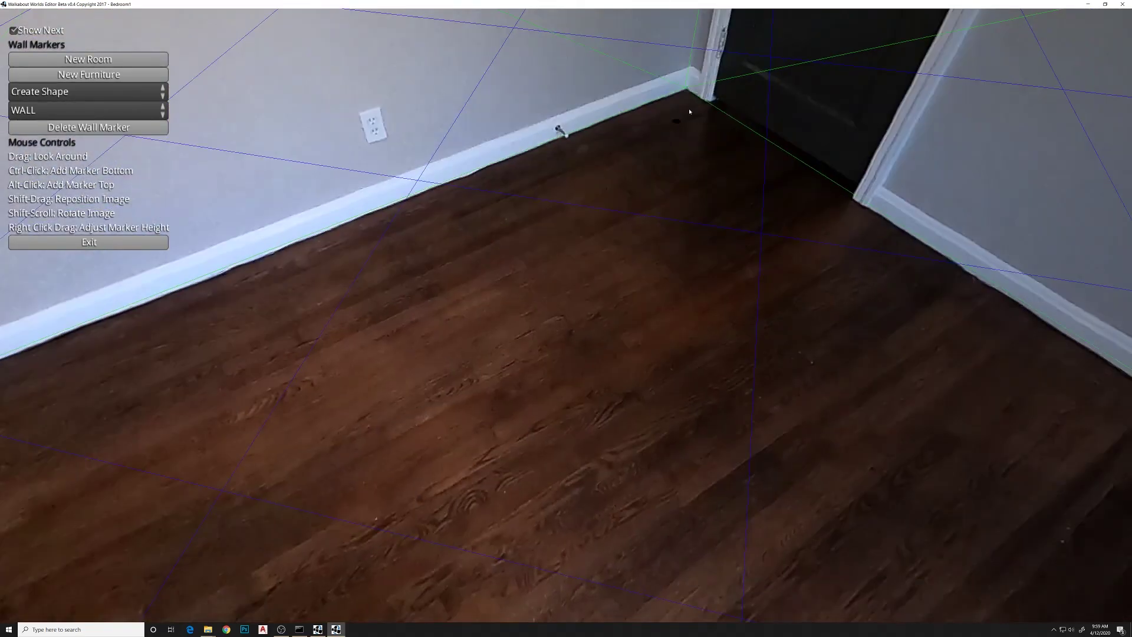
click(689, 92)
Raise the wall marker height to the ceiling corner, set the floor marker beside the entry door and exit the 360 view.
drag(897, 303, 536, 119)
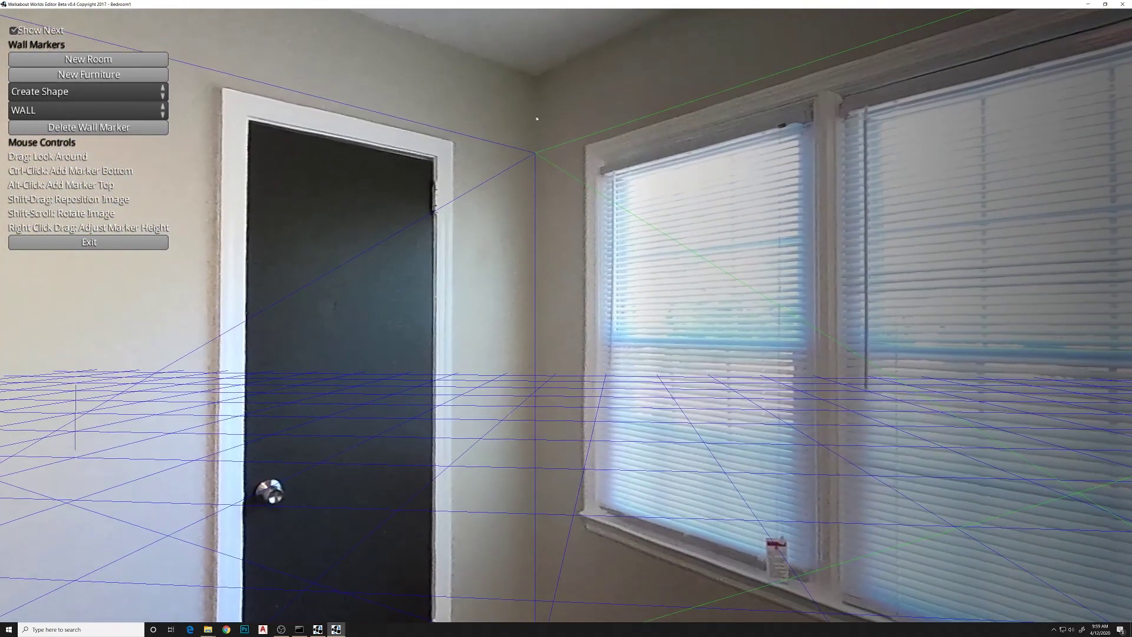
right_drag(536, 155, 536, 78)
drag(361, 79, 467, 219)
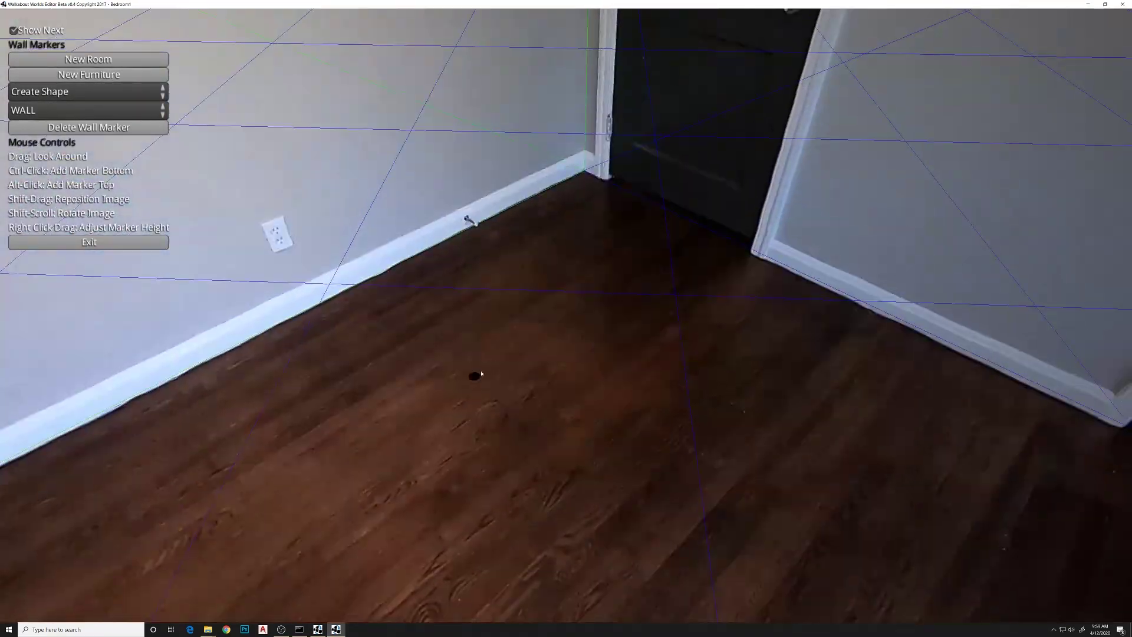
ctrl+click(584, 171)
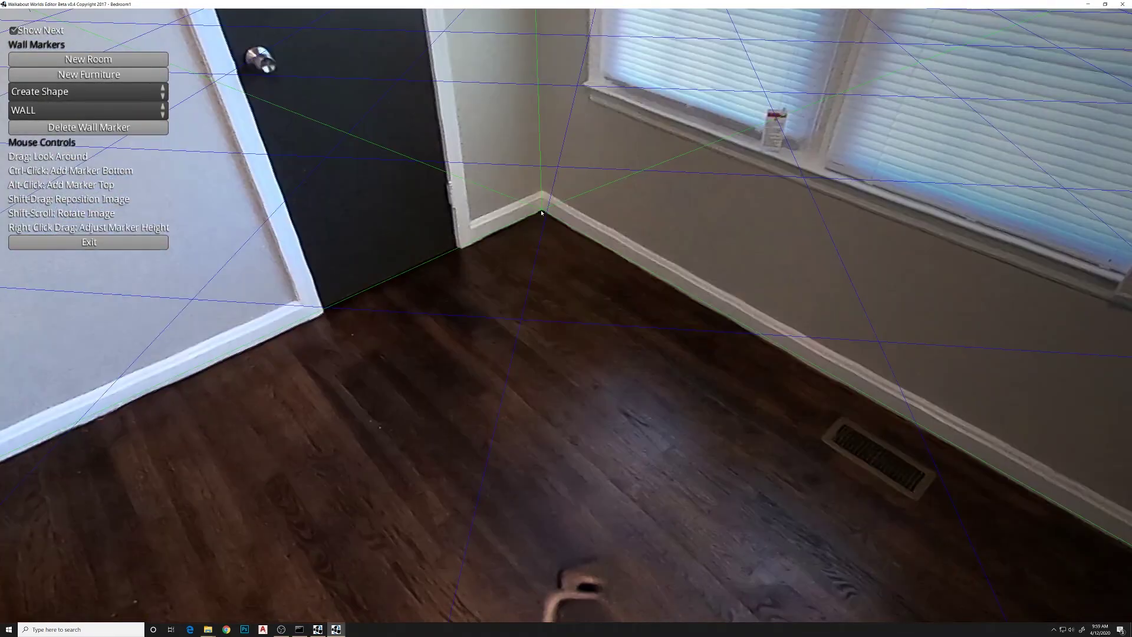
mouse_move(173, 295)
mouse_down()
mouse_move(150, 210)
mouse_move(120, 169)
mouse_up()
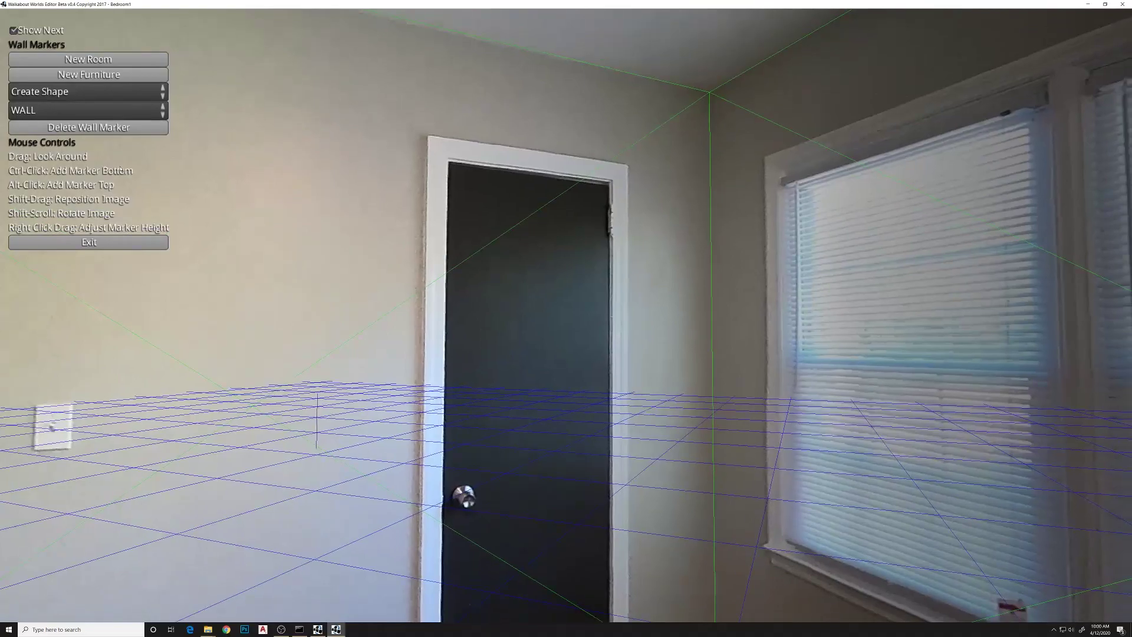
click(92, 244)
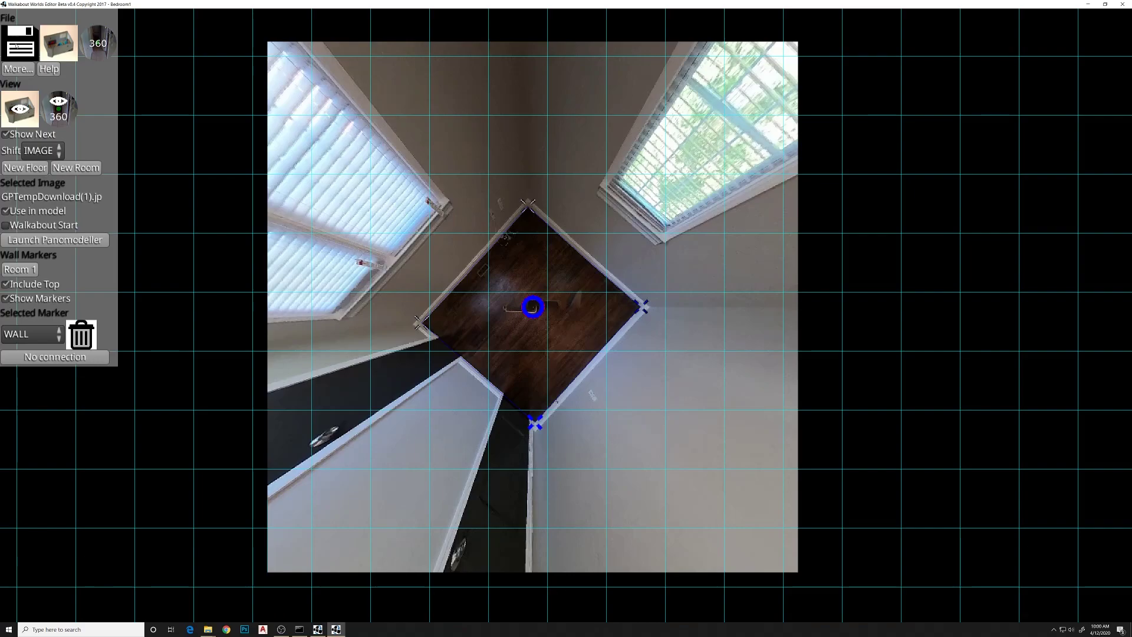
Generate and publish the room model with the ceiling included at Super High mesh quality, and copy the published link.
click(61, 42)
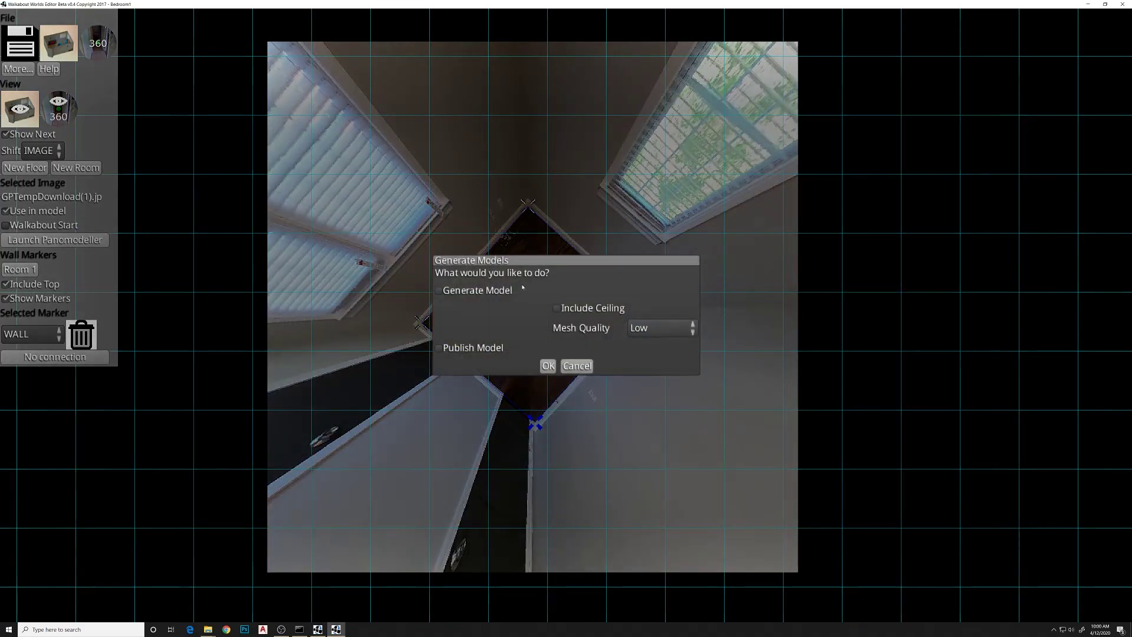
click(439, 290)
click(442, 348)
click(657, 331)
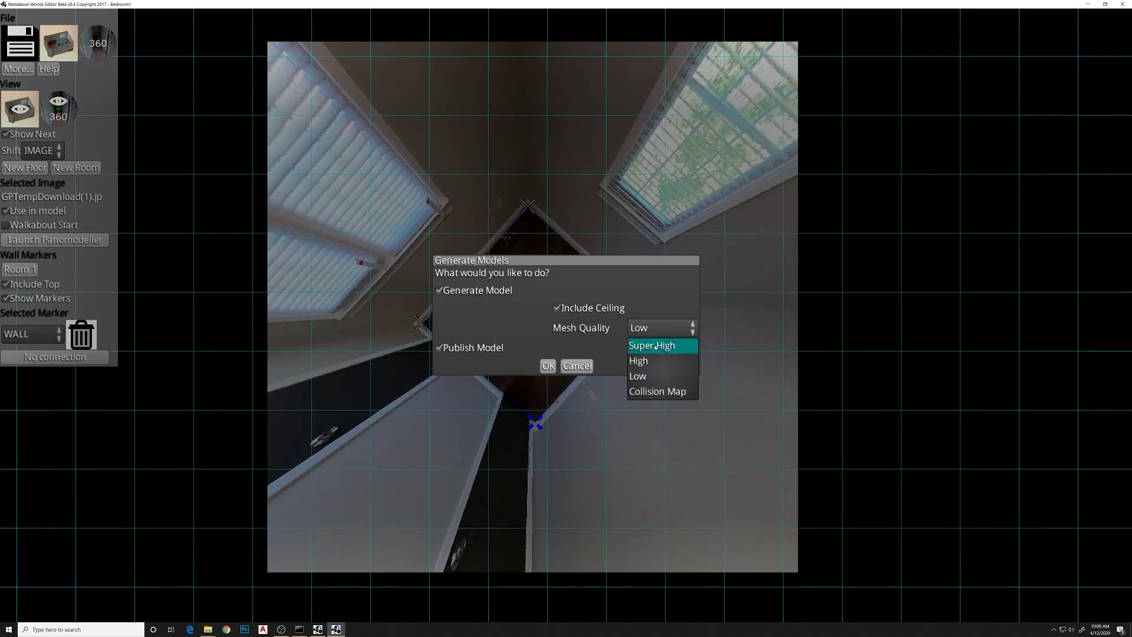
click(656, 346)
click(547, 366)
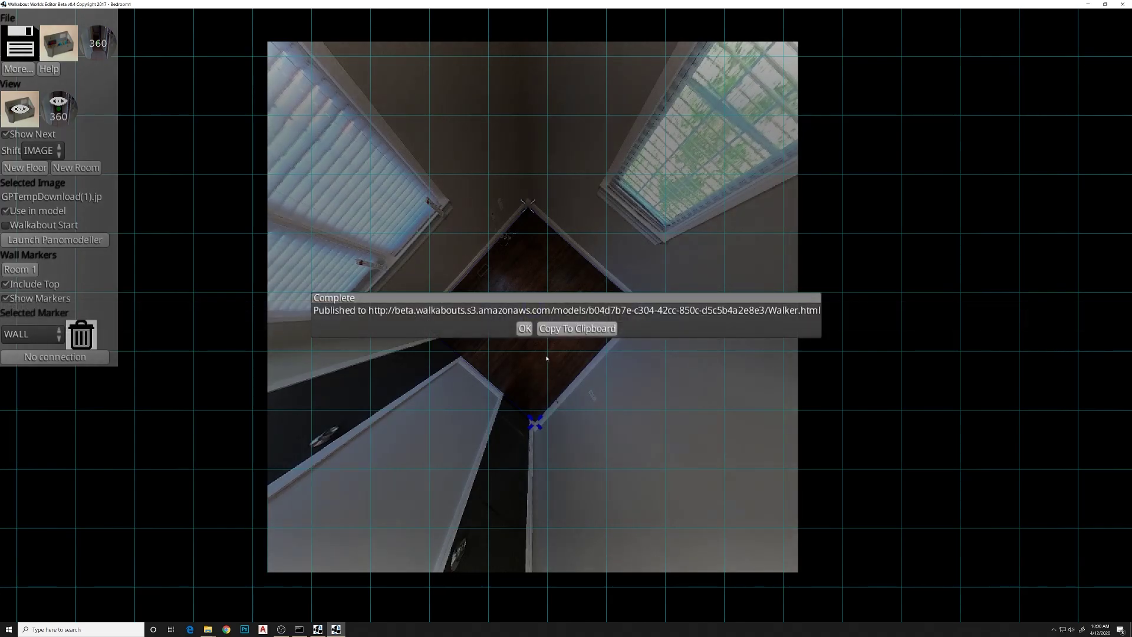
click(564, 328)
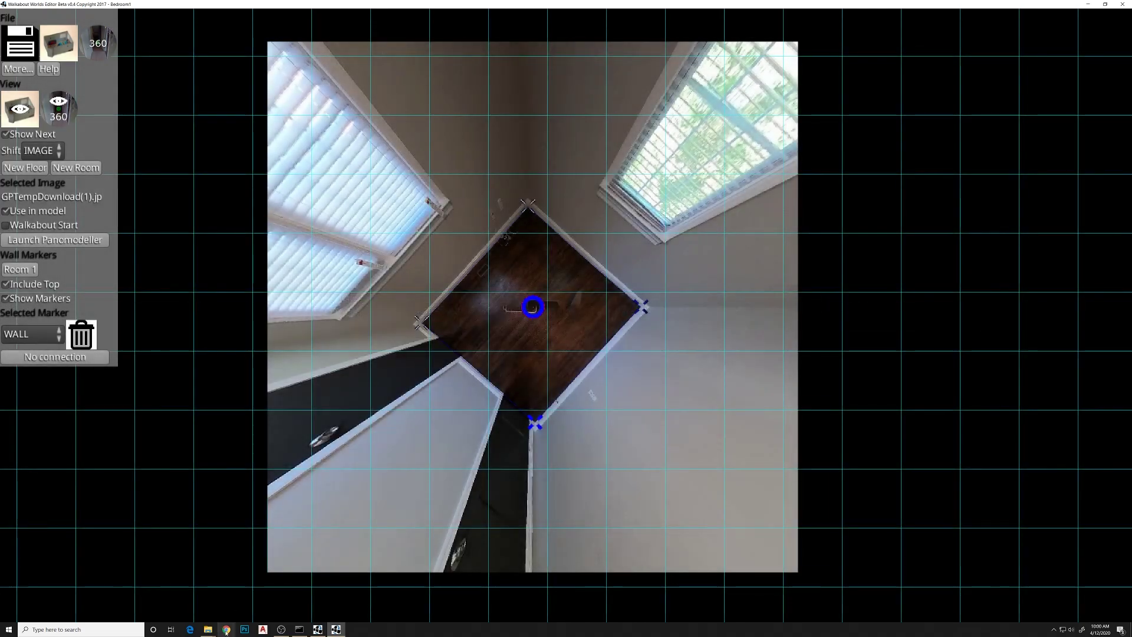
Open the published model link in a maximized Chrome window and look around the 3D bedroom from outside and inside.
click(226, 630)
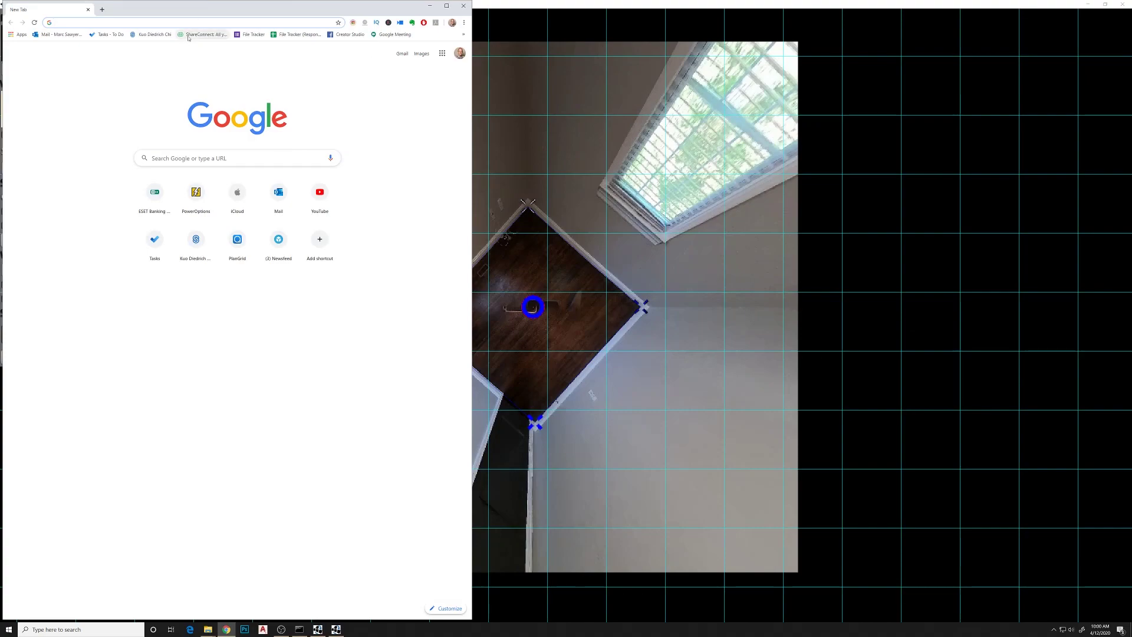
key(ctrl+v)
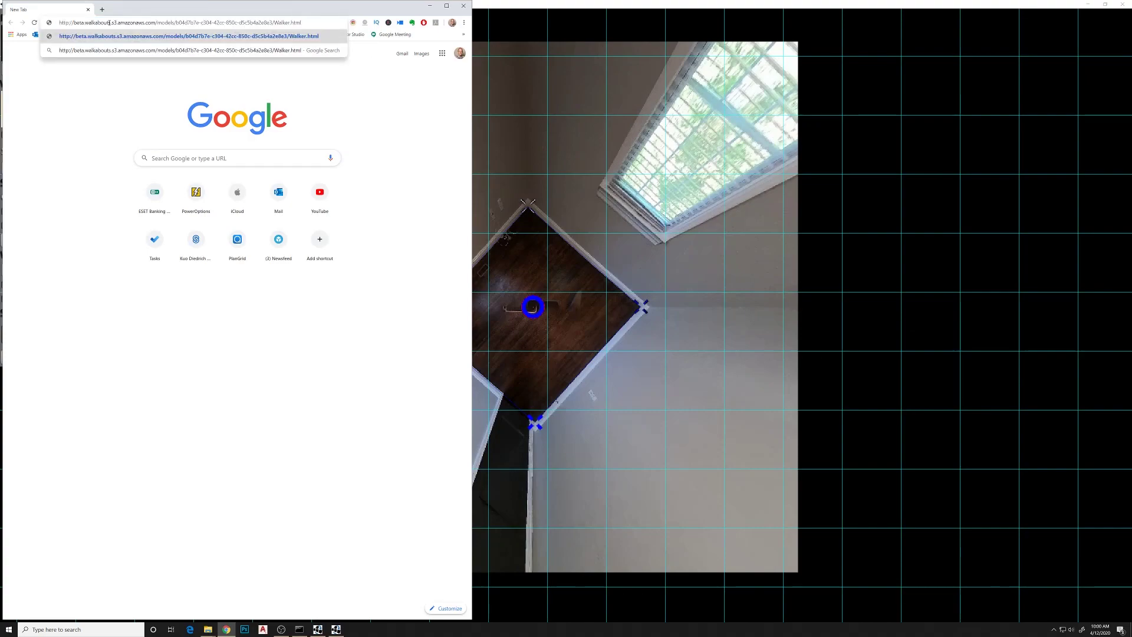
key(Return)
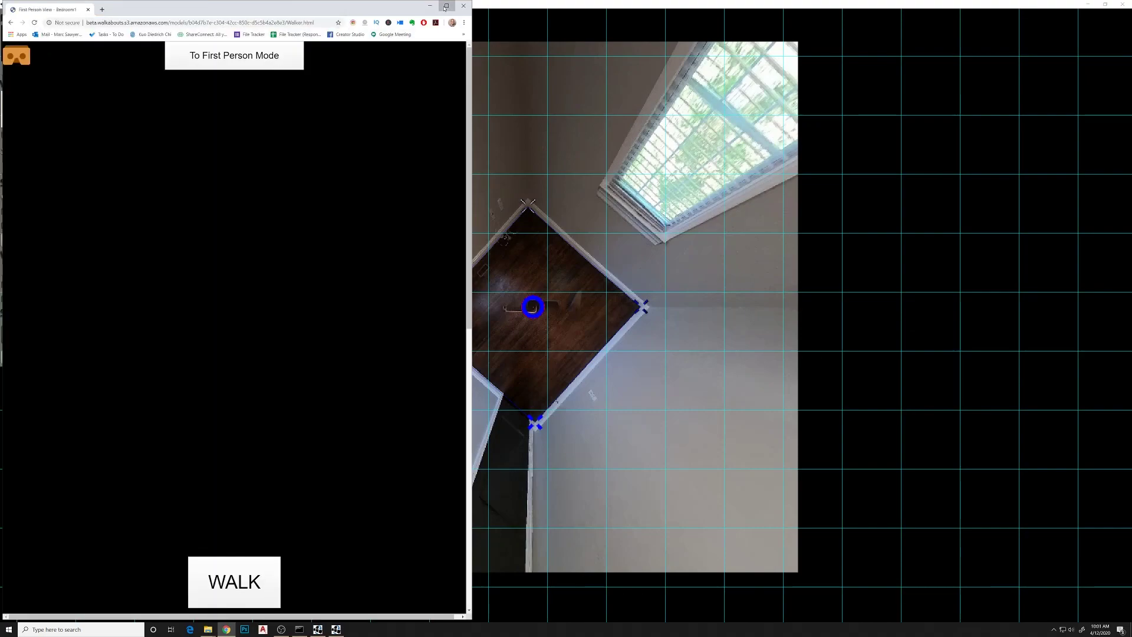
click(445, 7)
scroll(214, 341, up, 15)
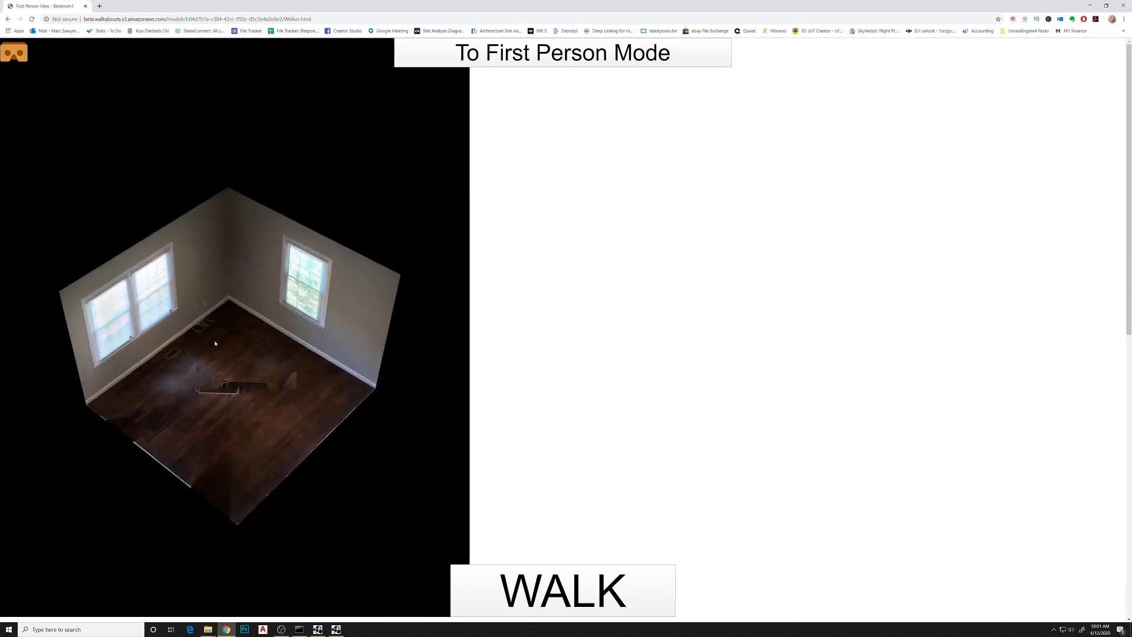
drag(217, 346, 341, 289)
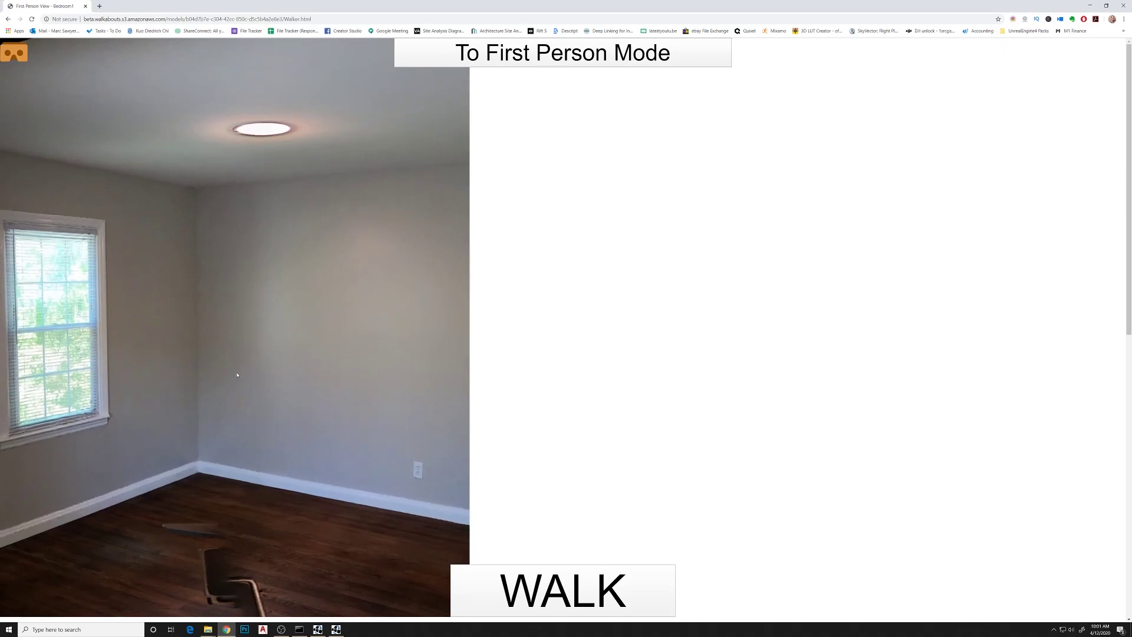
drag(233, 364, 348, 360)
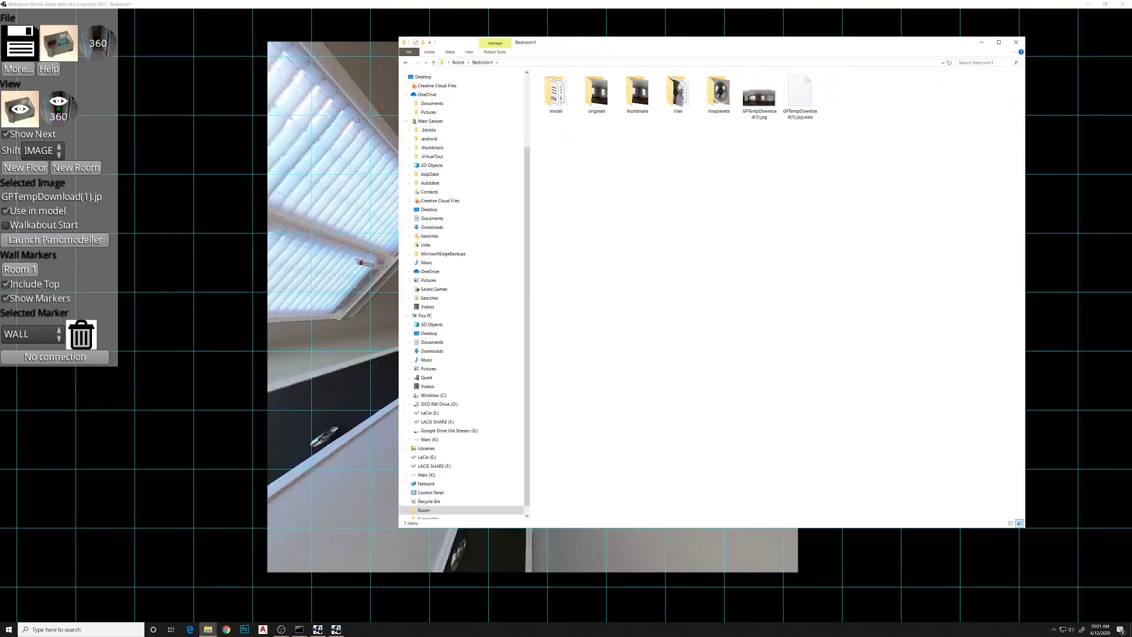
Open the model folder inside Bedroom1 and close the Walkabout Editor and Project Manager windows.
drag(359, 120, 353, 120)
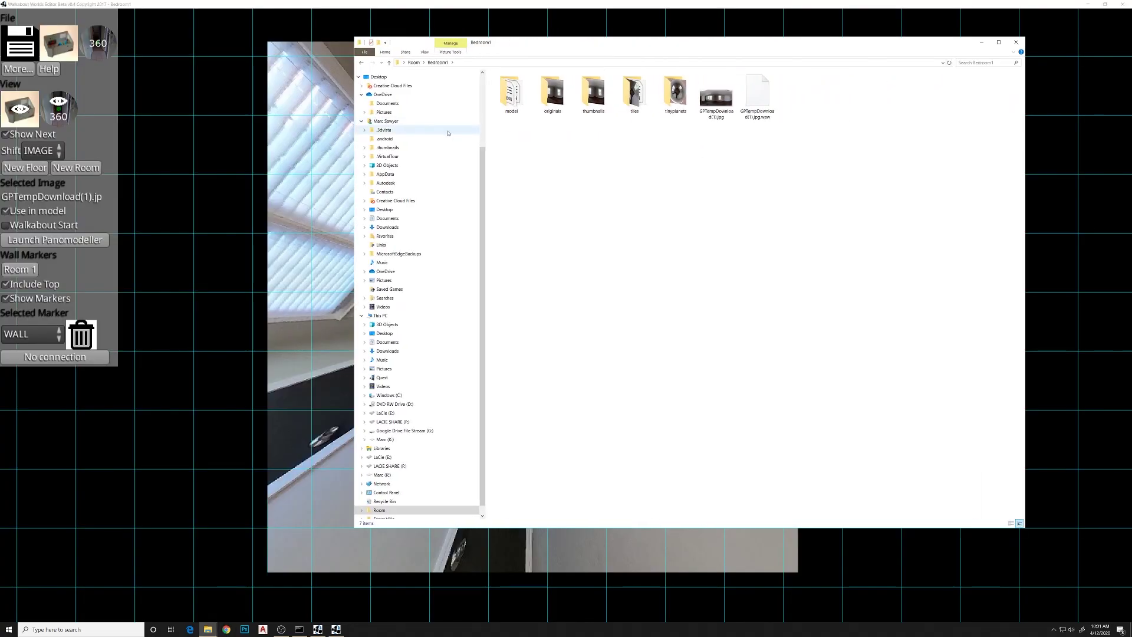
double_click(513, 93)
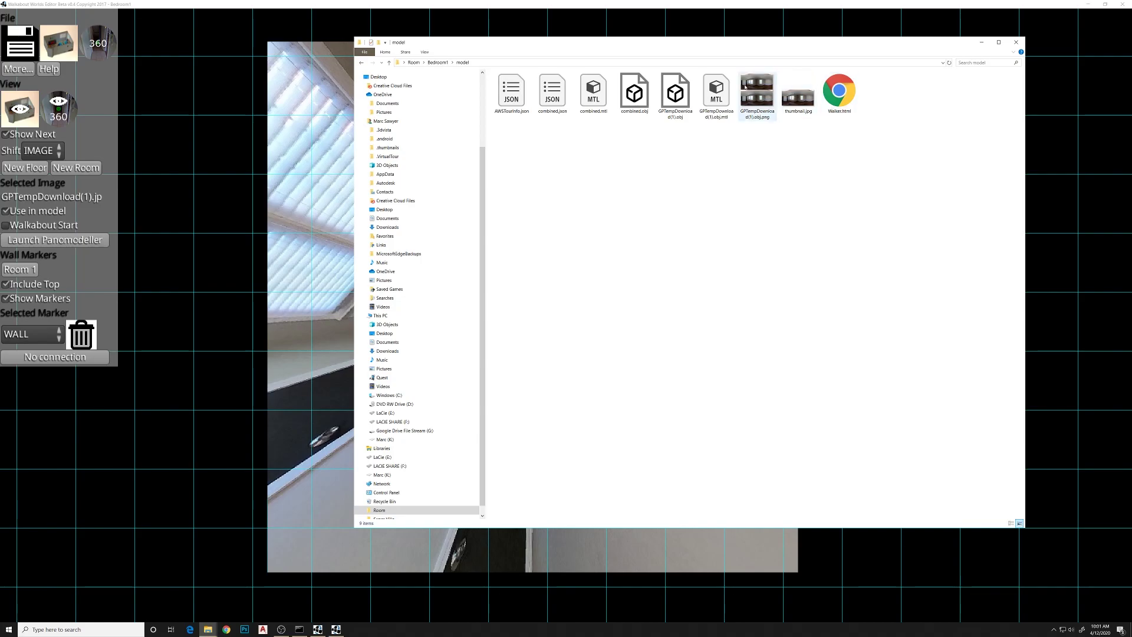
click(1126, 4)
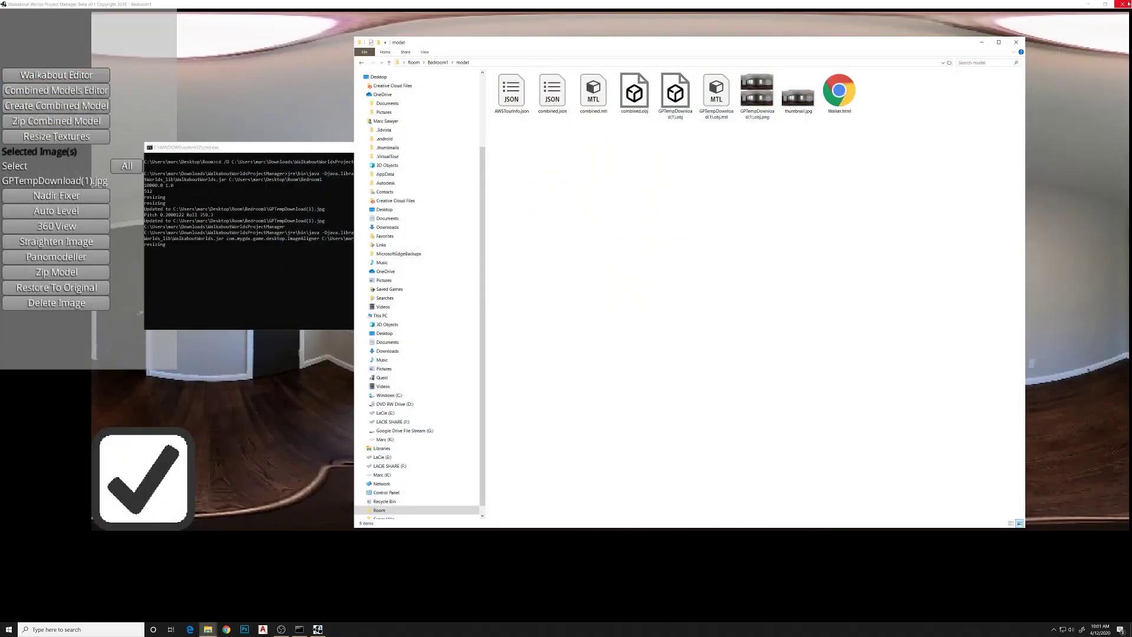
click(1127, 4)
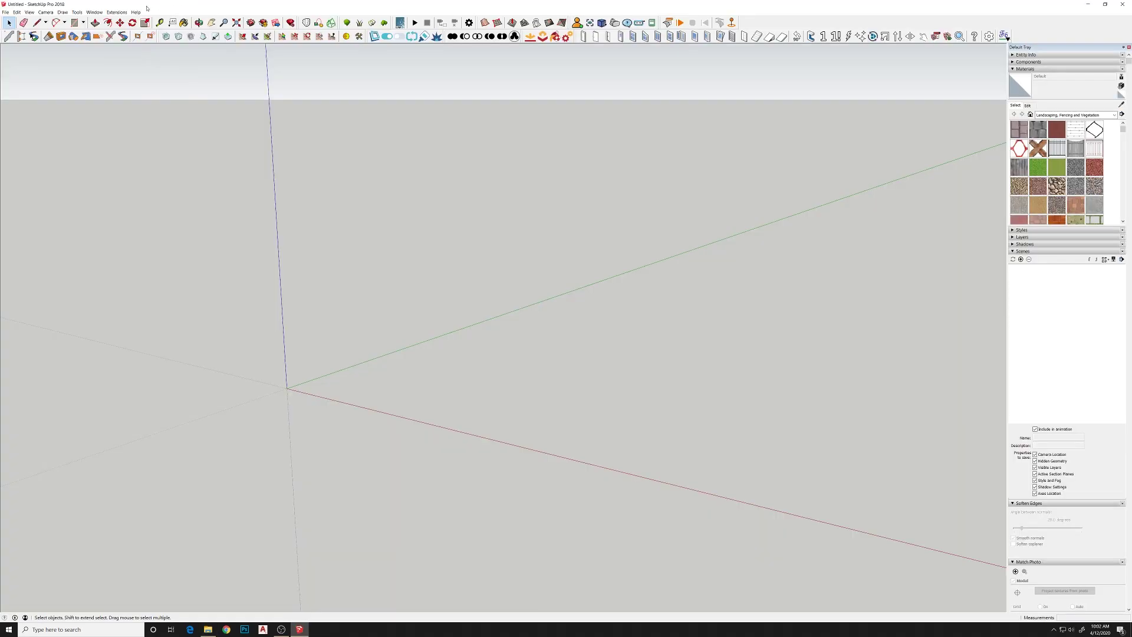
Import the exported bedroom OBJ model with SimLab OBJ Importer and place it in the drawing.
click(117, 11)
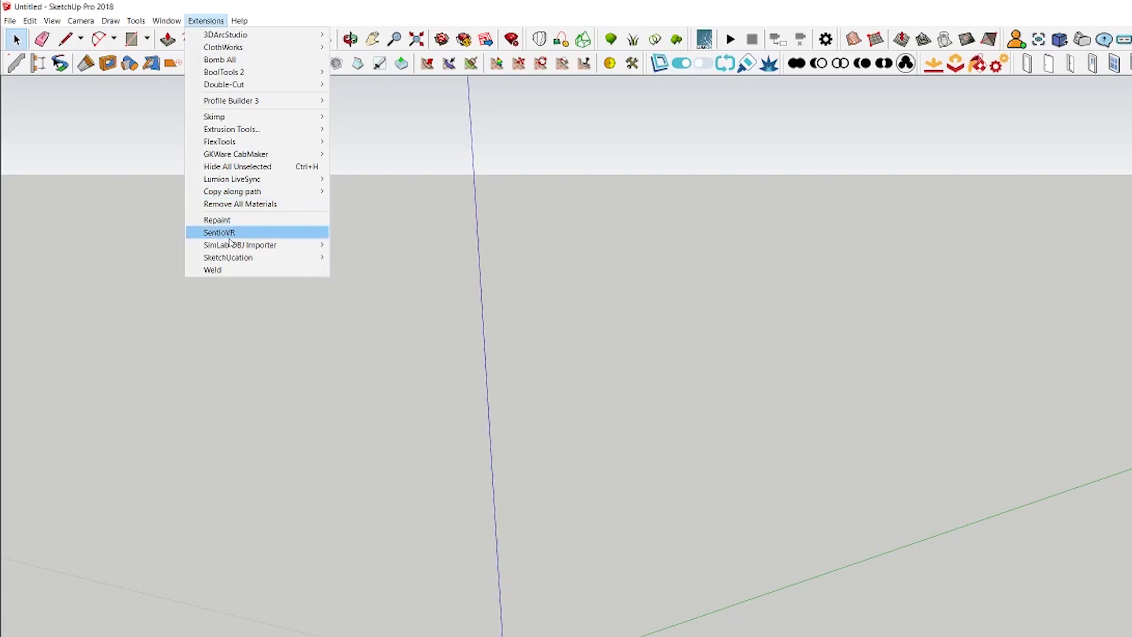
mouse_move(131, 139)
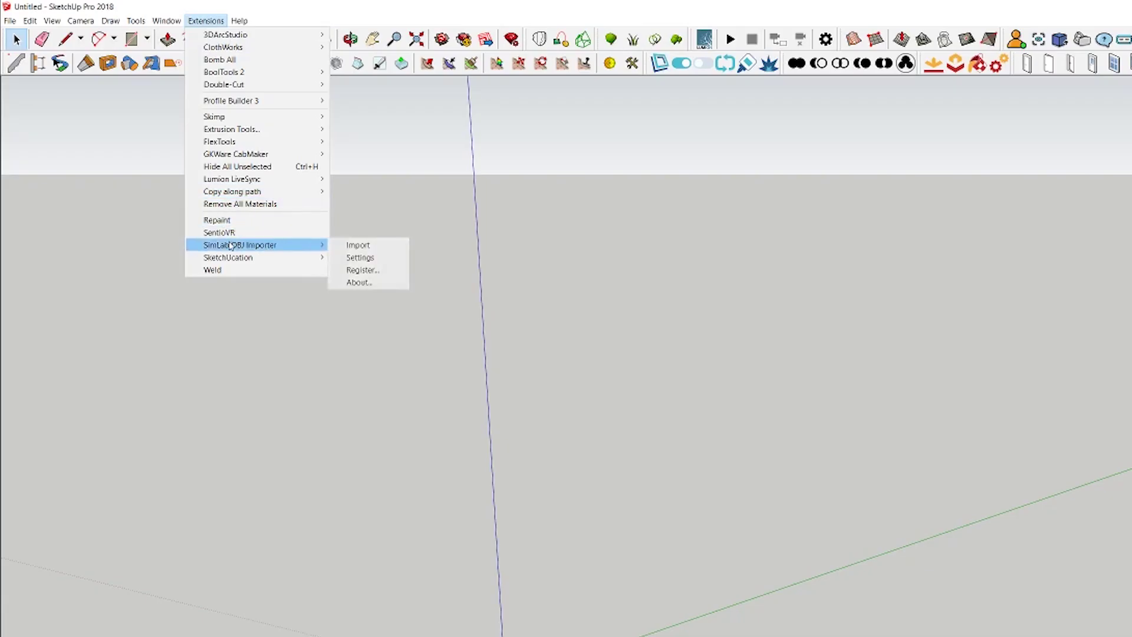
click(388, 250)
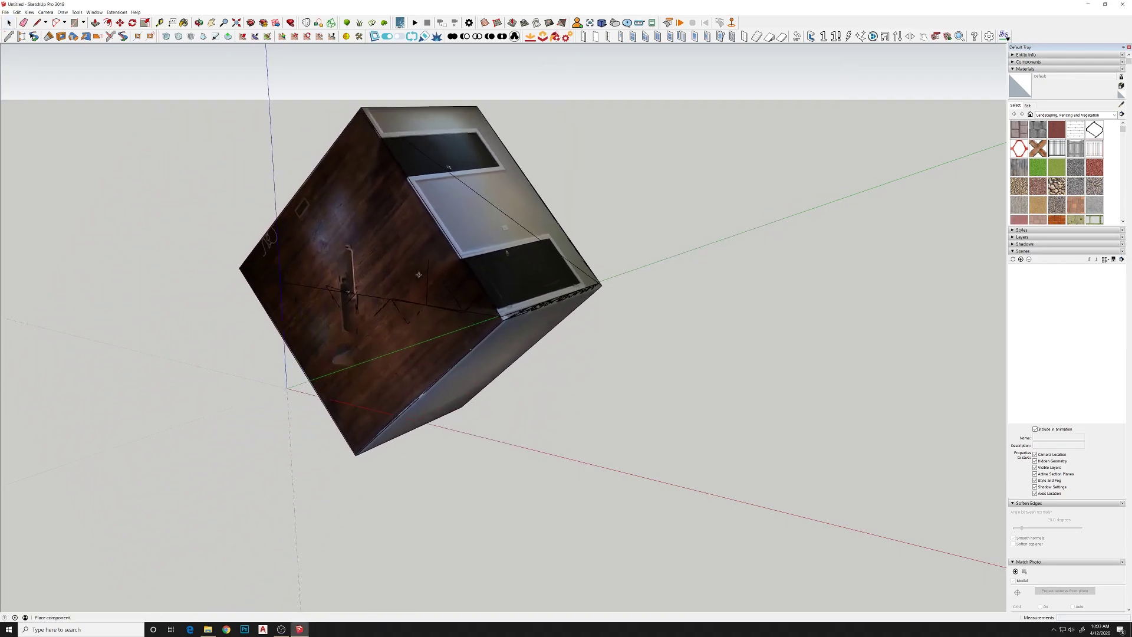
click(423, 274)
middle_drag(635, 346, 548, 365)
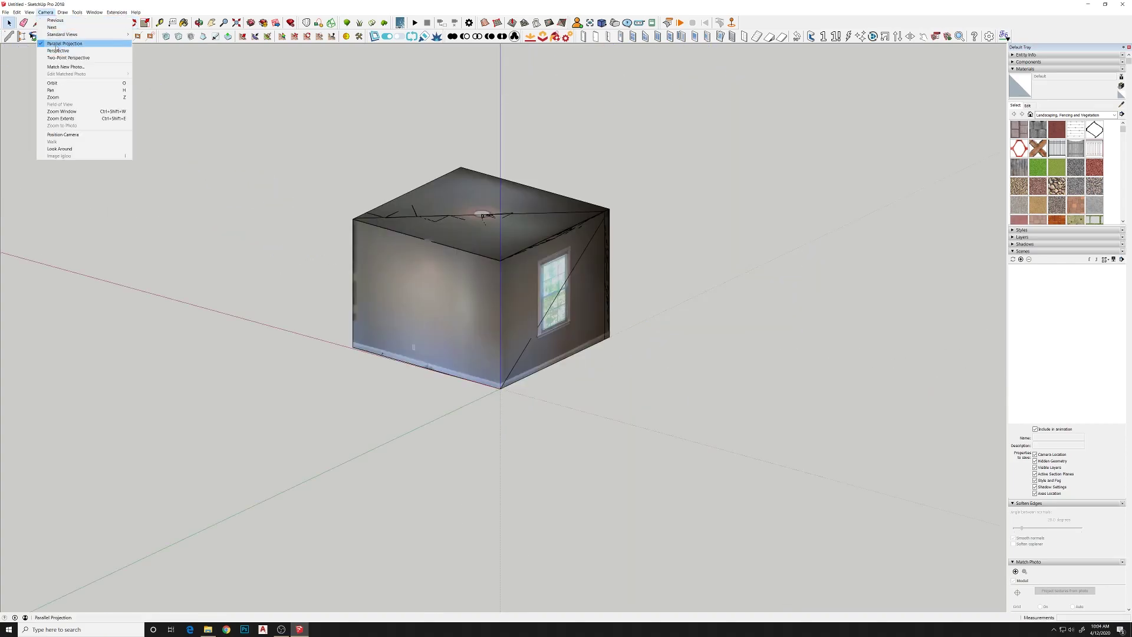
Switch the camera from parallel projection to Perspective and frame the room model closely.
click(58, 50)
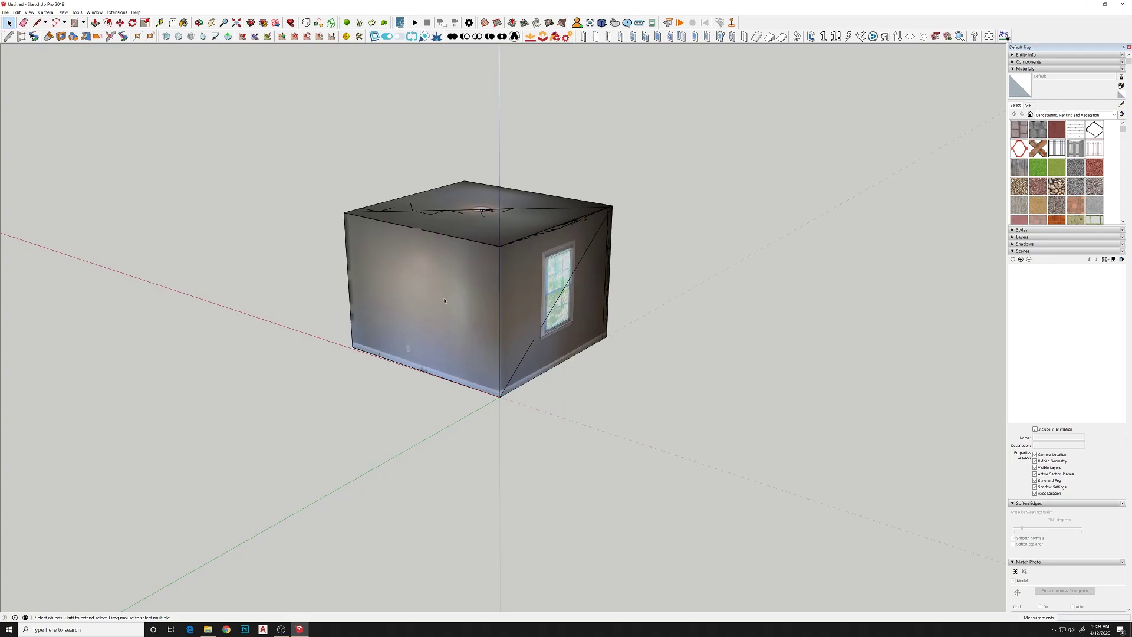
scroll(472, 299, up, 2)
shift+middle_drag(503, 291, 483, 354)
scroll(638, 392, up, 3)
shift+middle_drag(636, 401, 784, 377)
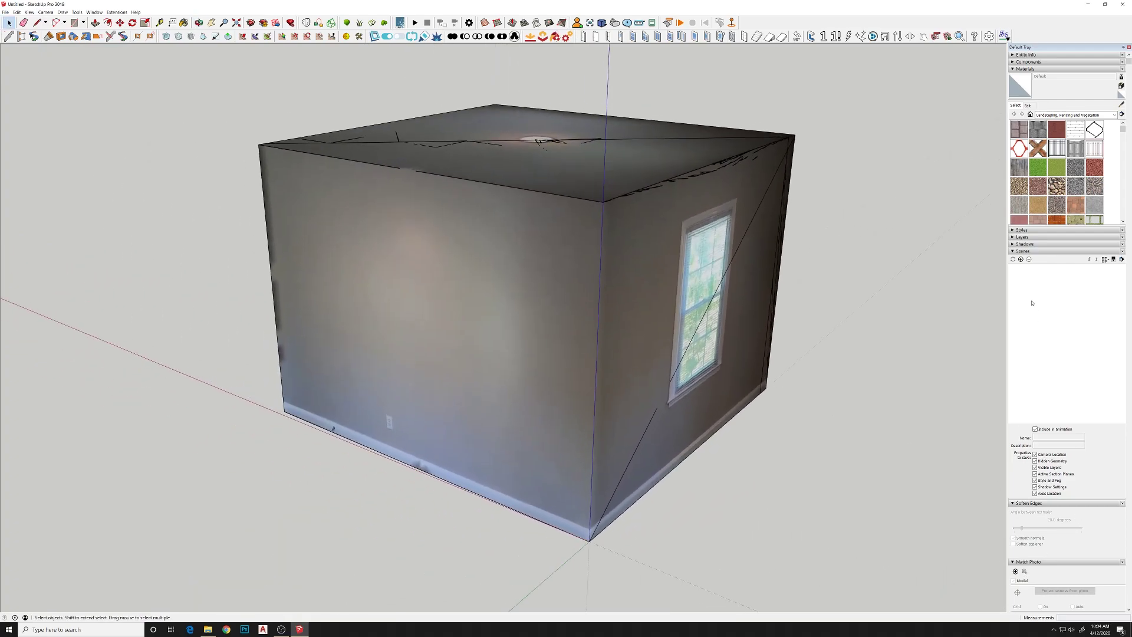
Turn off Profiles in the edge settings of the current style.
click(1012, 252)
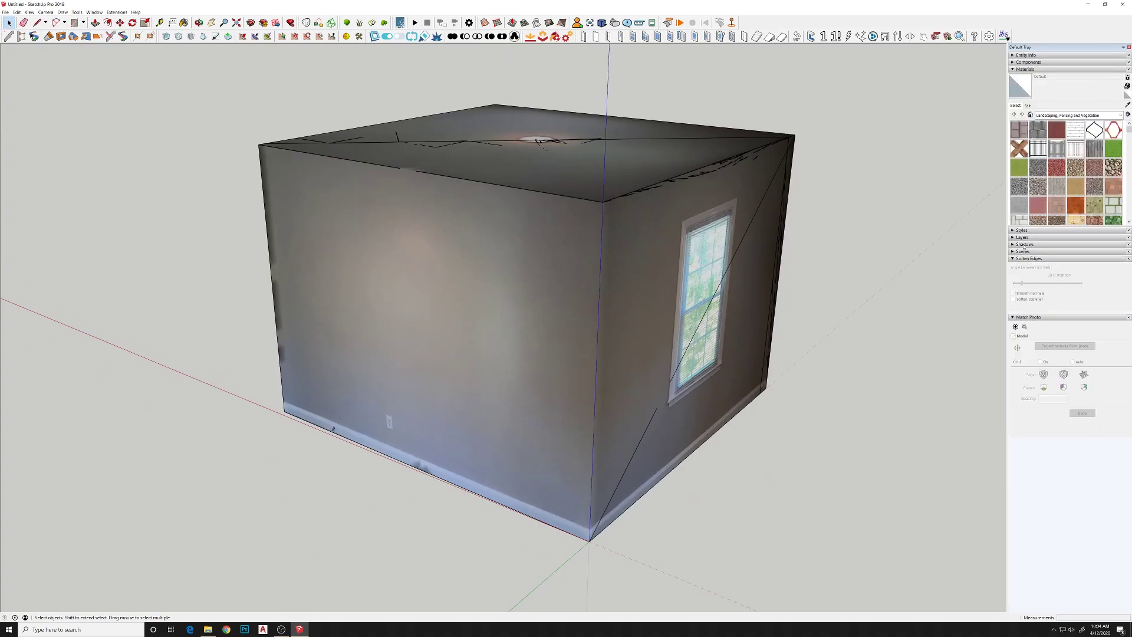
click(1013, 230)
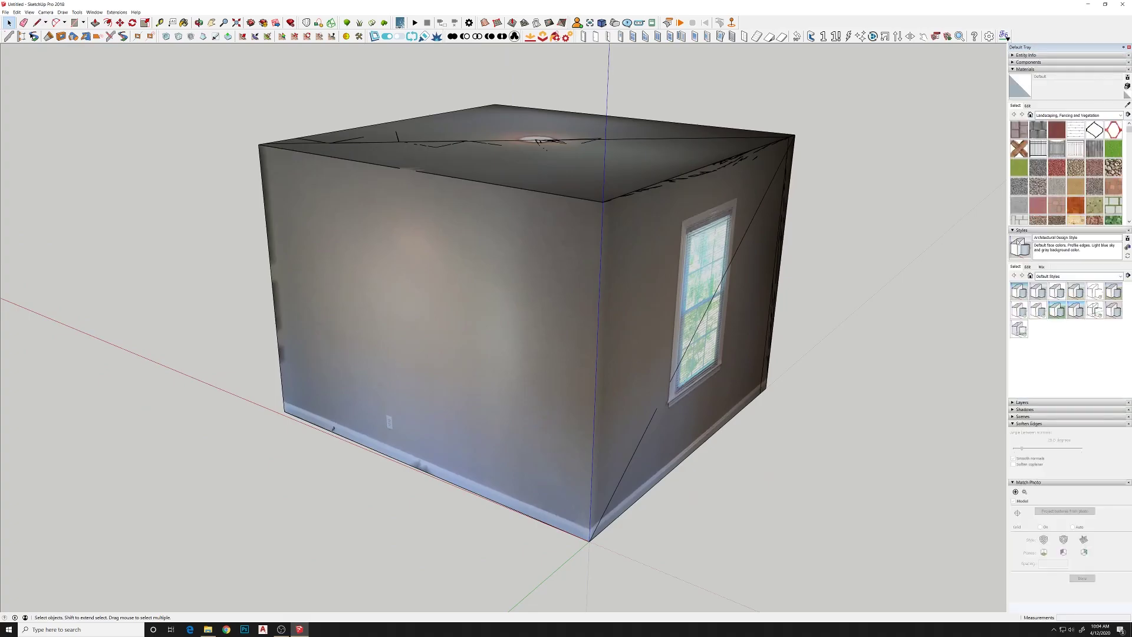
click(1028, 267)
click(1014, 303)
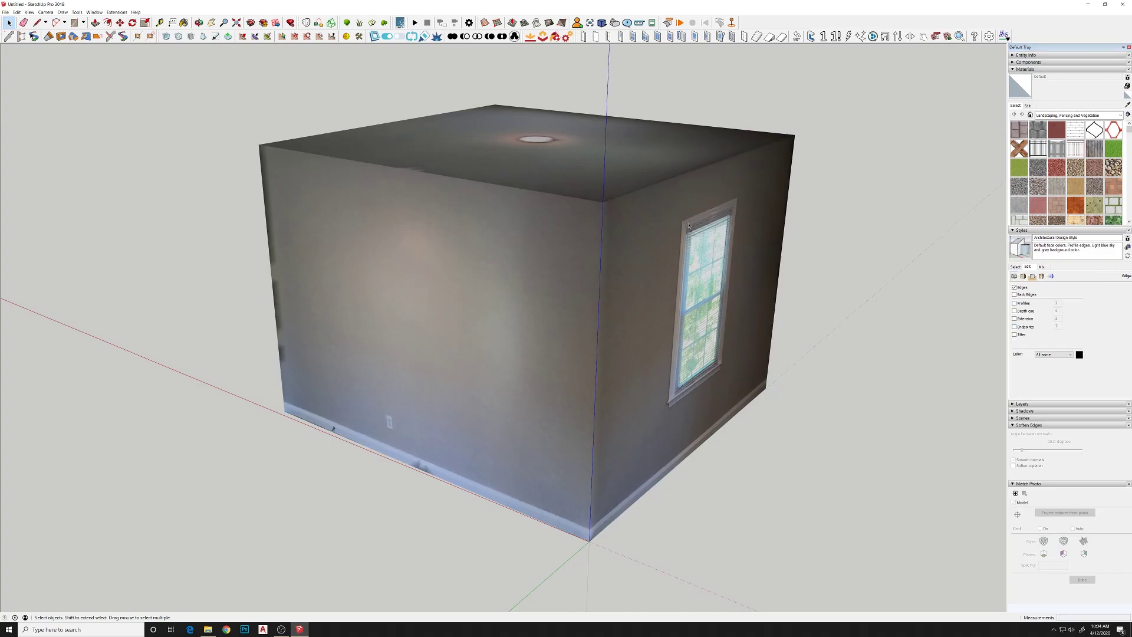
Bring the camera inside the bedroom and adjust its Field of View to show more of the room.
middle_drag(688, 225, 637, 298)
scroll(624, 303, up, 10)
scroll(644, 292, up, 10)
click(46, 13)
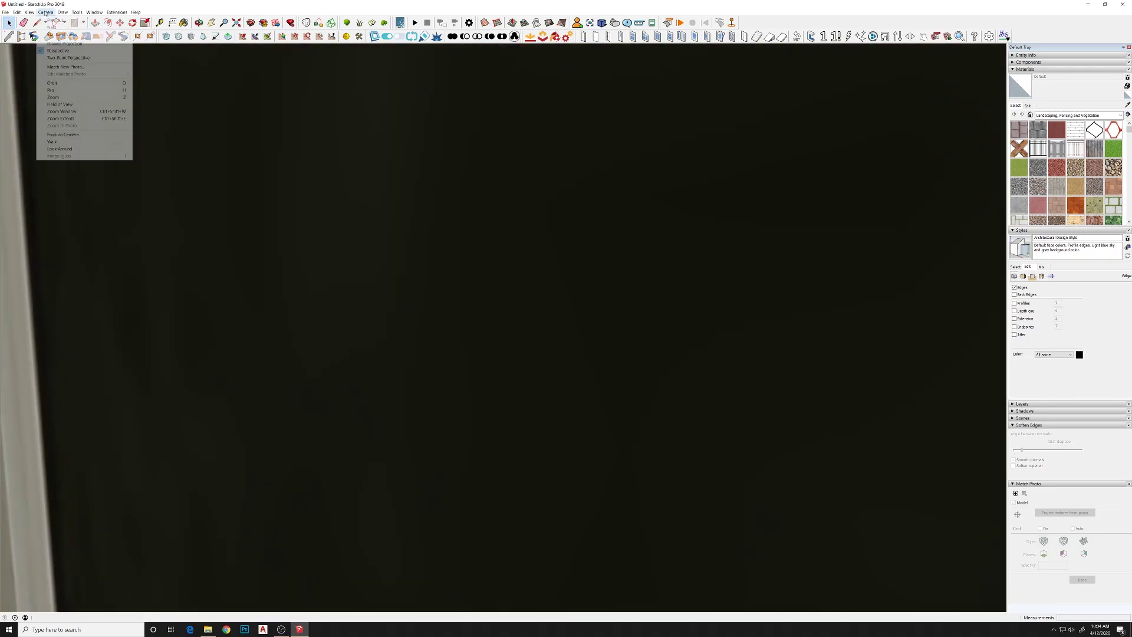
click(63, 105)
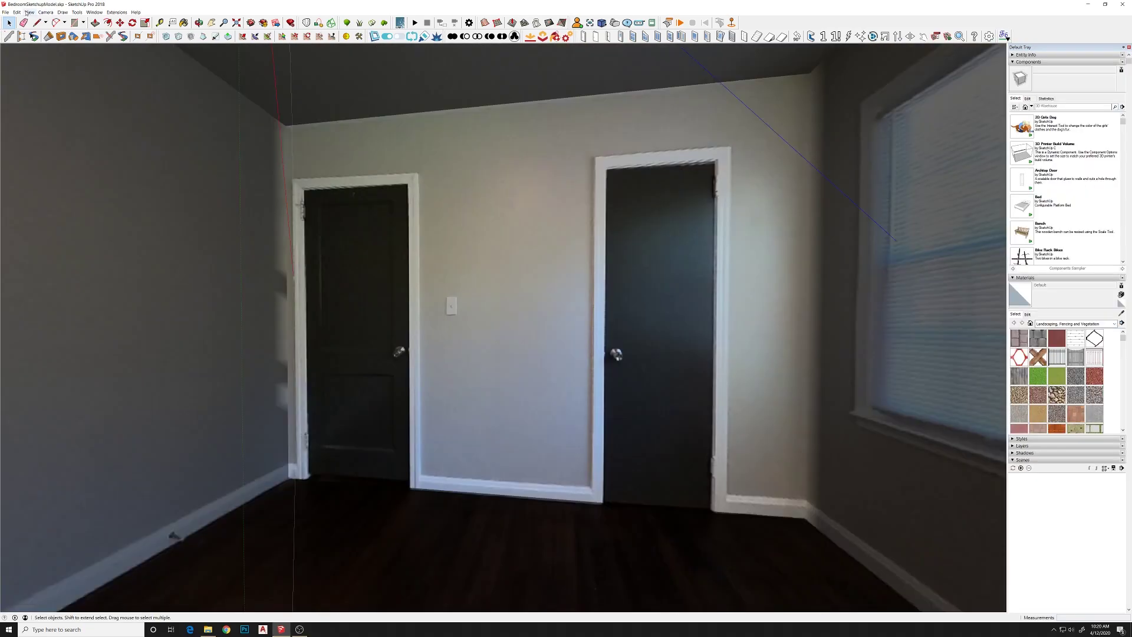
Display hidden geometry and examine the mesh across the bedroom's doors, walls and windows.
click(28, 12)
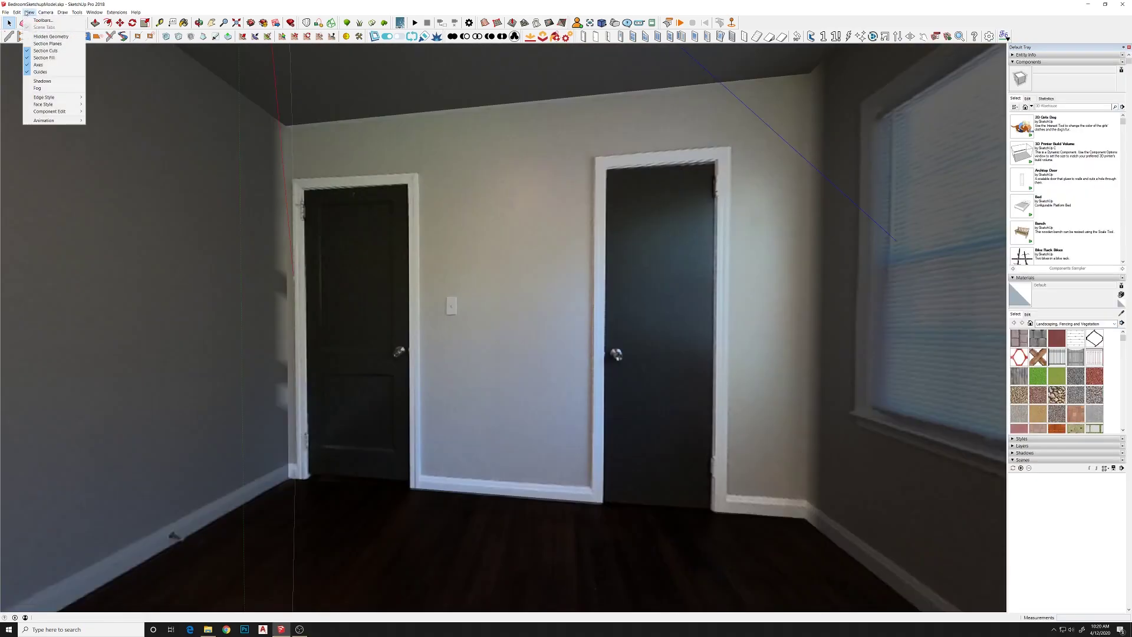
click(43, 37)
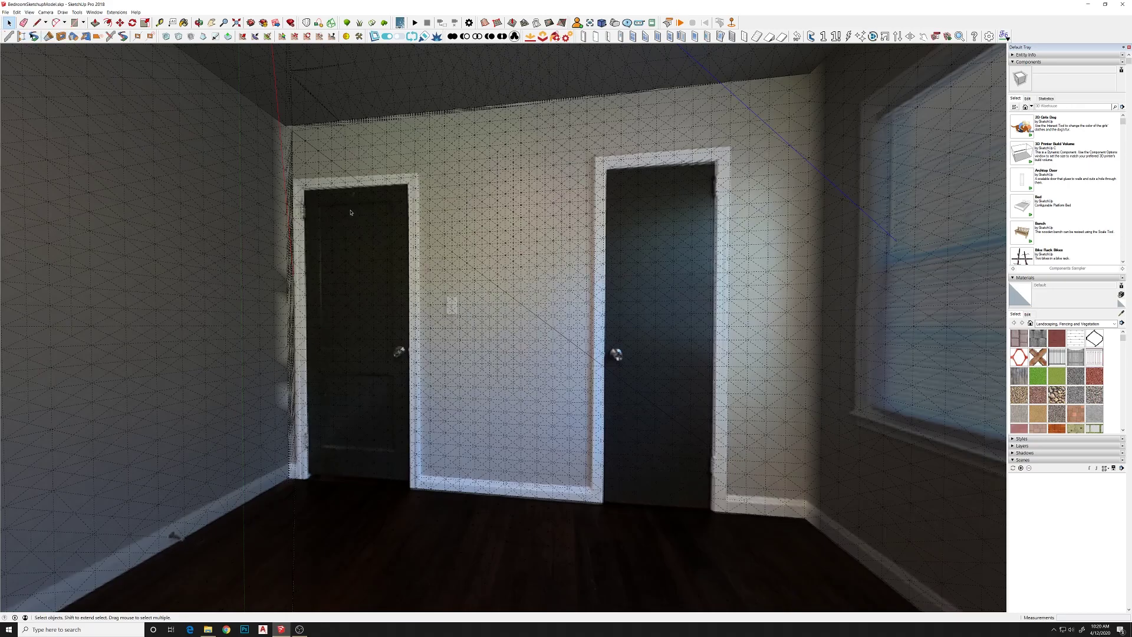
middle_drag(559, 227, 301, 171)
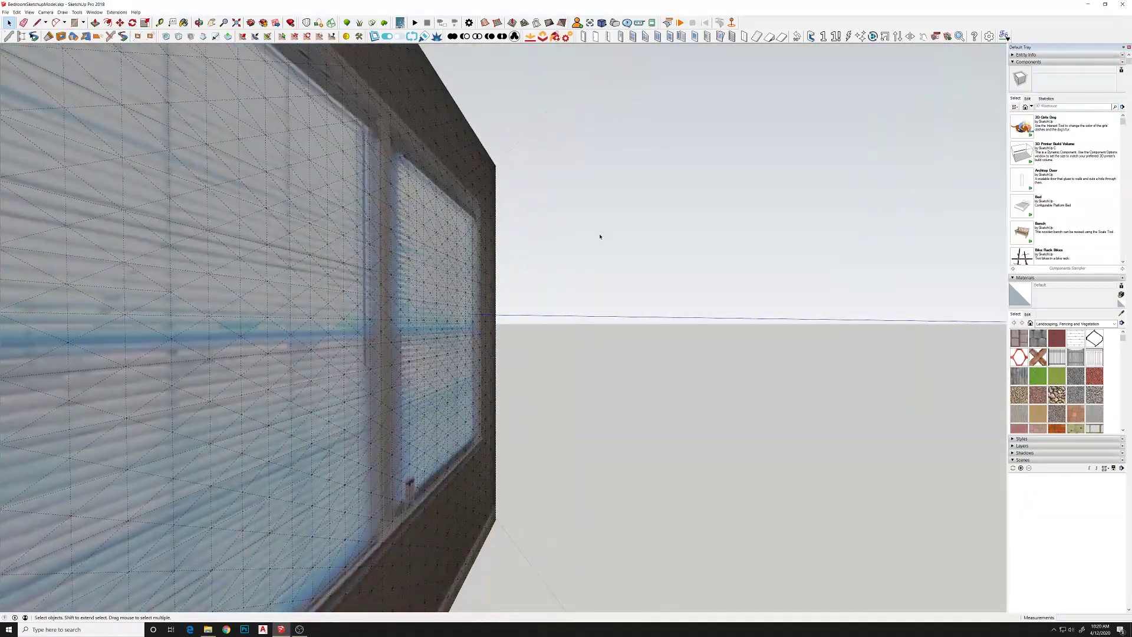
scroll(553, 238, up, 3)
middle_drag(518, 238, 417, 259)
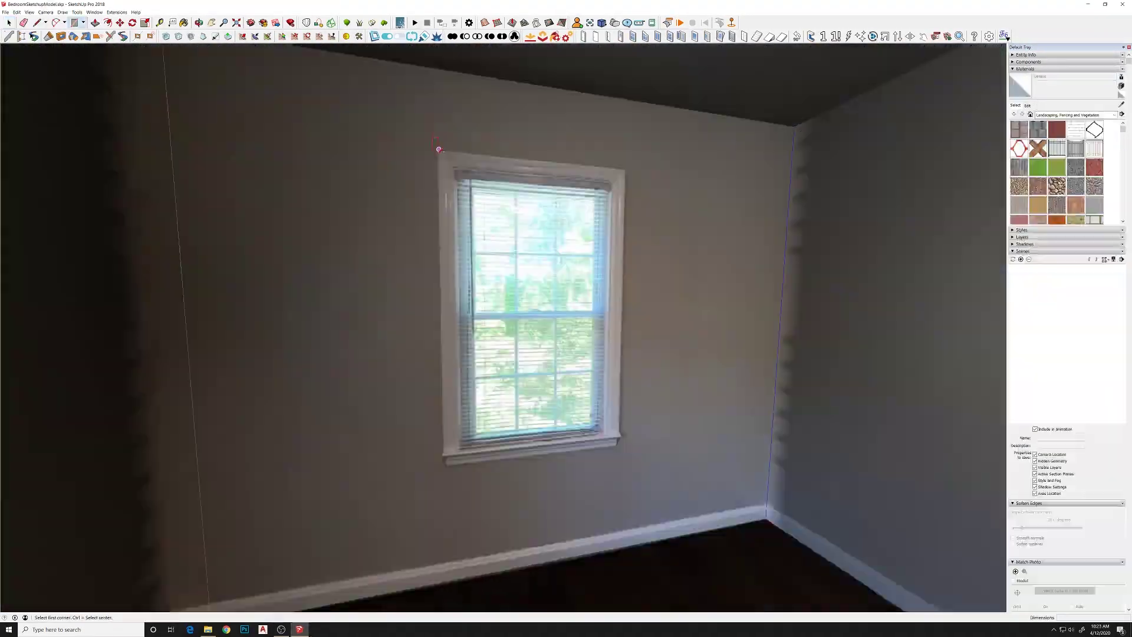
Draw a rectangle around the single window's frame and Push/Pull it into a box through the wall.
scroll(434, 147, up, 3)
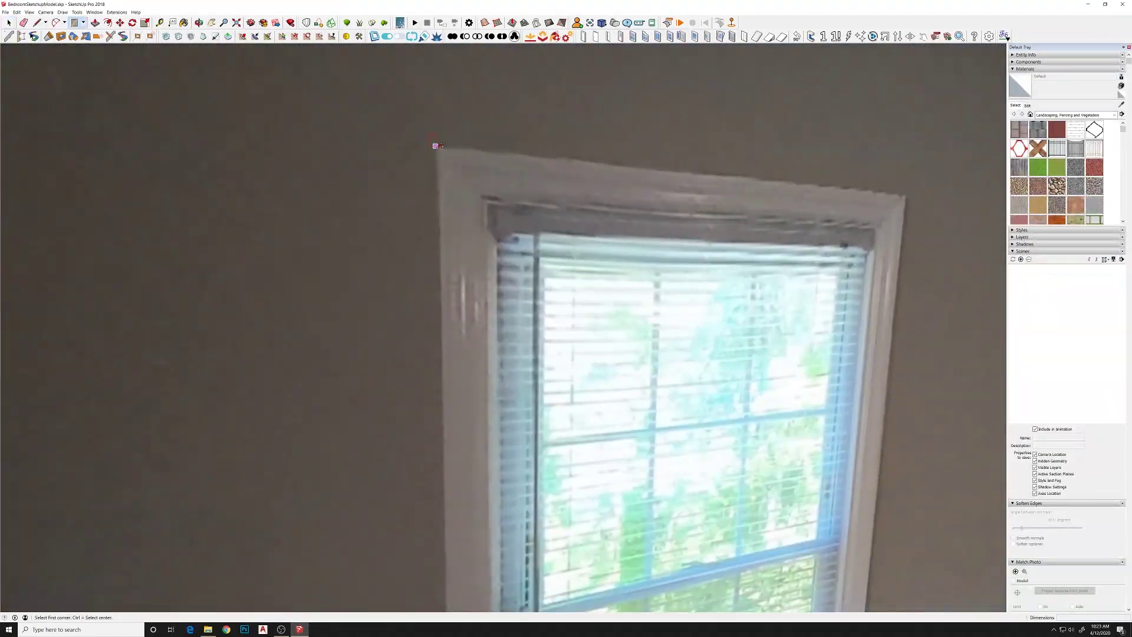
scroll(434, 147, down, 3)
click(521, 563)
middle_drag(330, 401, 625, 413)
key(p)
scroll(426, 381, down, 2)
key(space)
Open the room group from outside and intersect the window wall's faces with the box.
scroll(448, 271, down, 4)
middle_drag(436, 248, 531, 302)
middle_drag(660, 301, 571, 263)
double_click(525, 269)
double_click(526, 269)
right_click(525, 269)
click(546, 325)
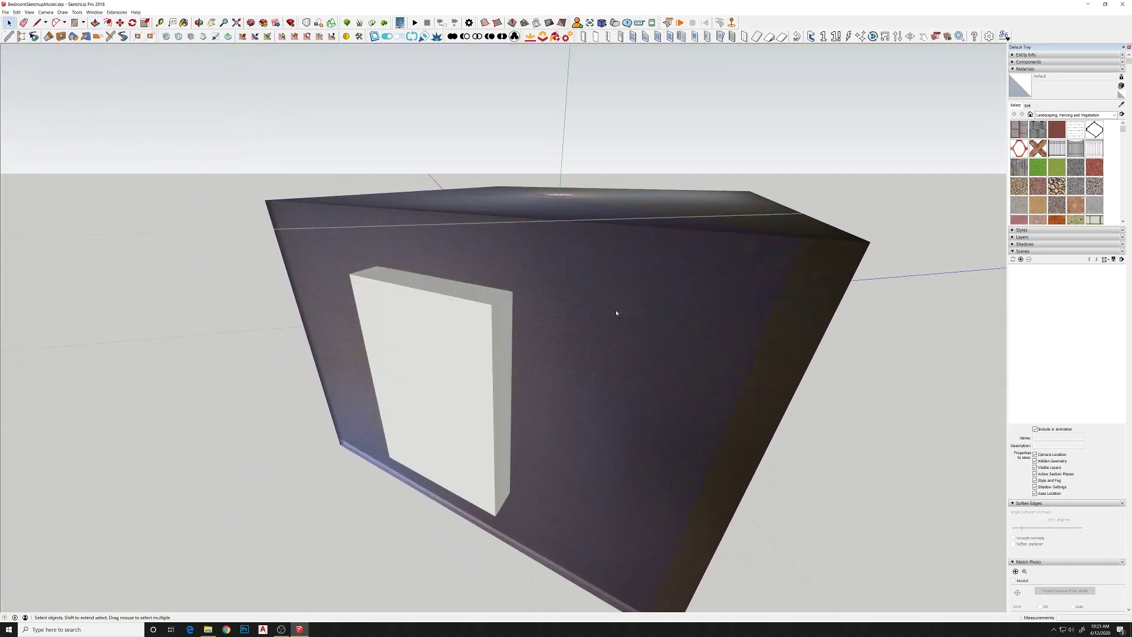
Select all connected geometry of the box on the window wall and delete it.
right_click(436, 306)
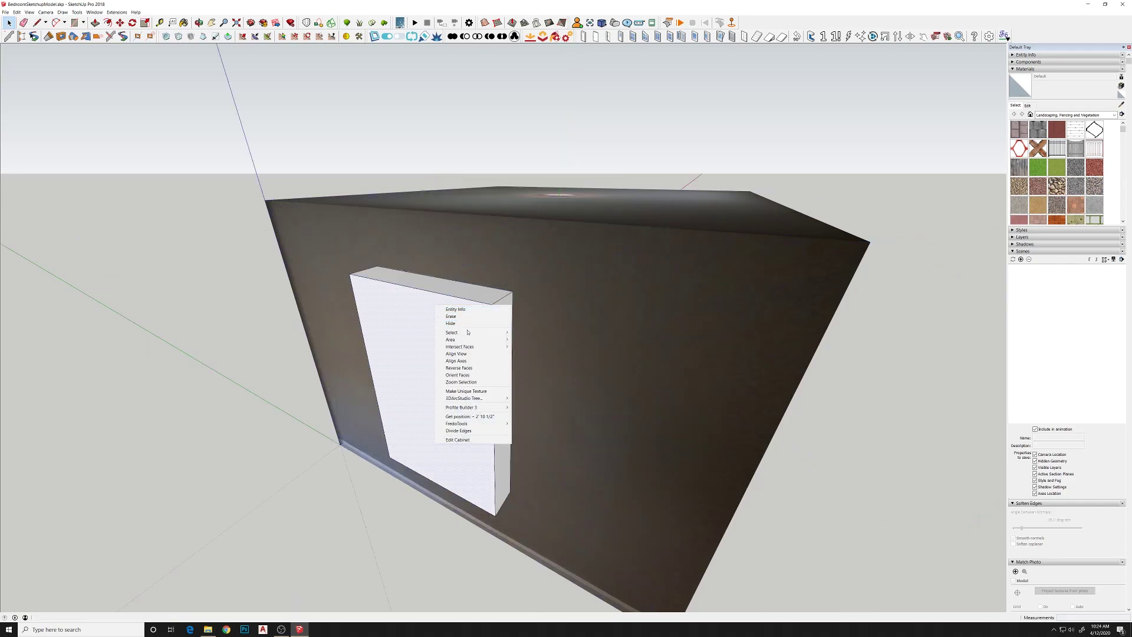
mouse_move(467, 332)
click(538, 346)
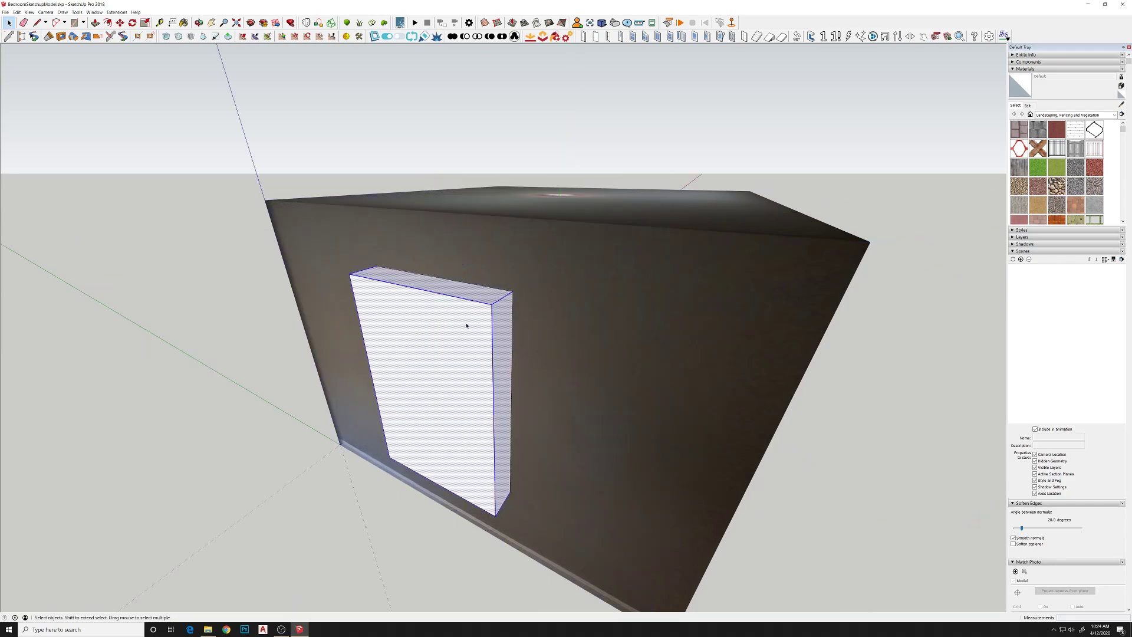
key(Delete)
Inside the room group, isolate the window area along its frame outline and delete that face to cut the opening.
double_click(466, 324)
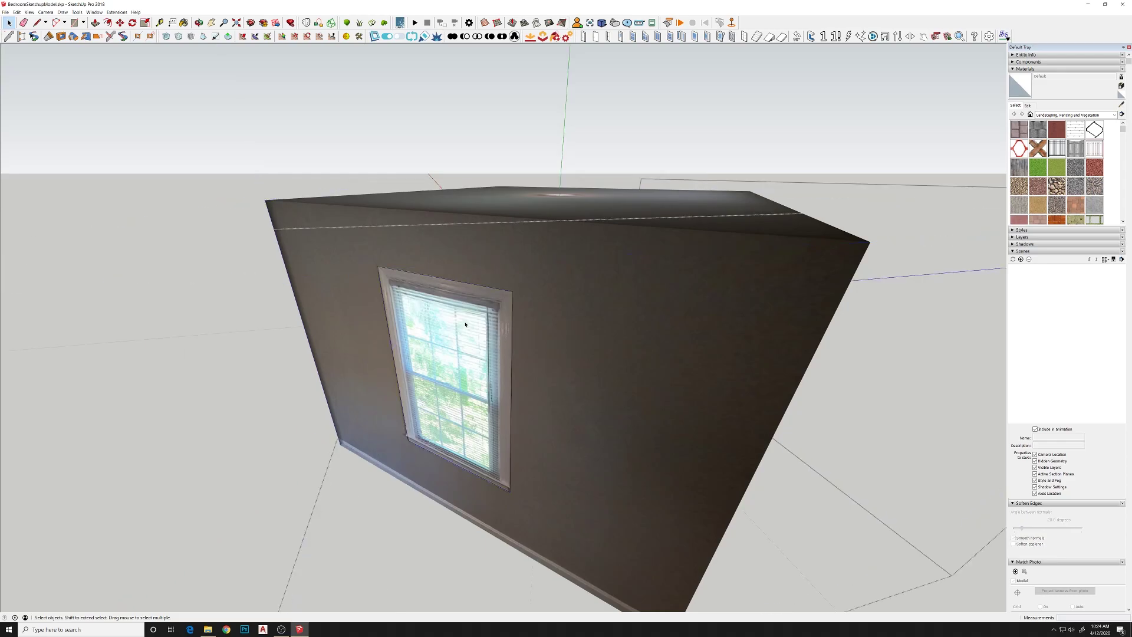
key(ctrl+a)
key(Delete)
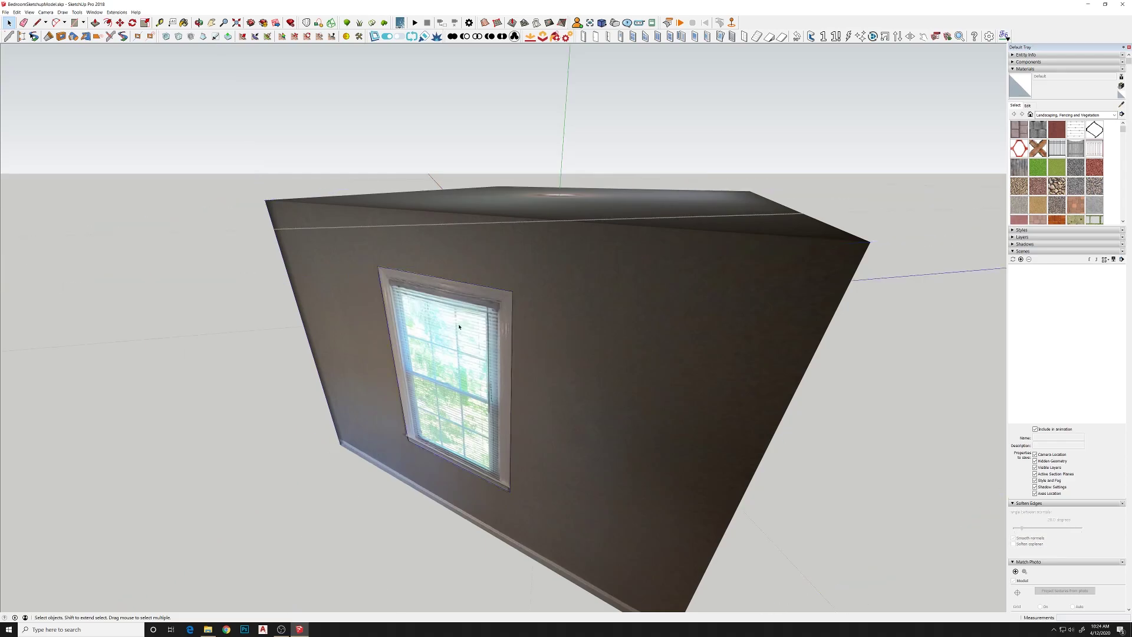
click(459, 326)
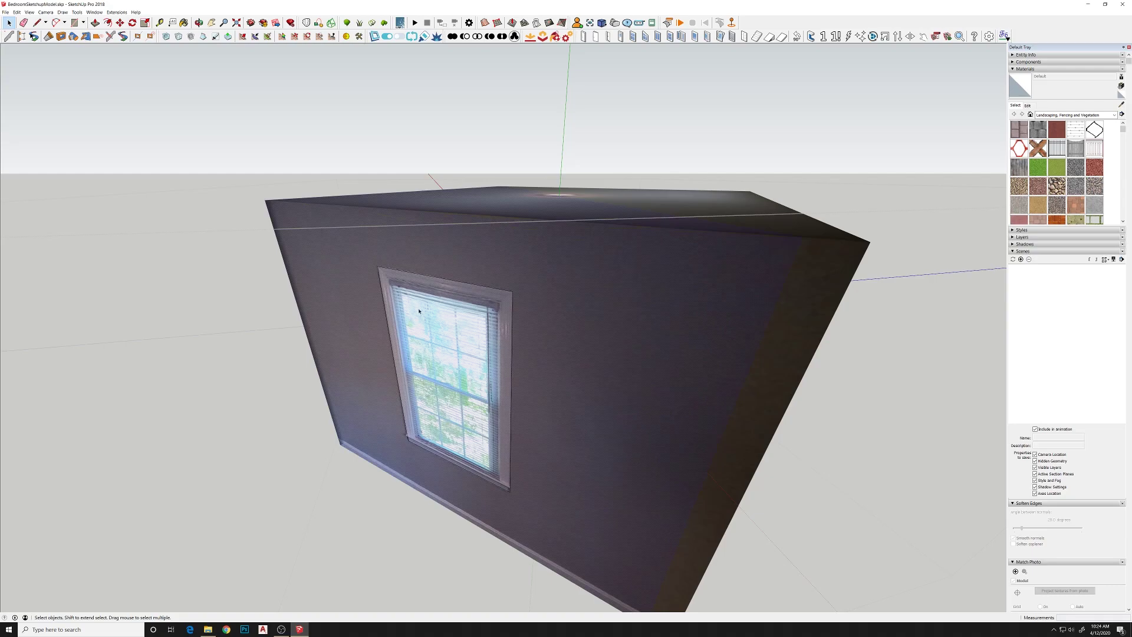
scroll(420, 311, up, 8)
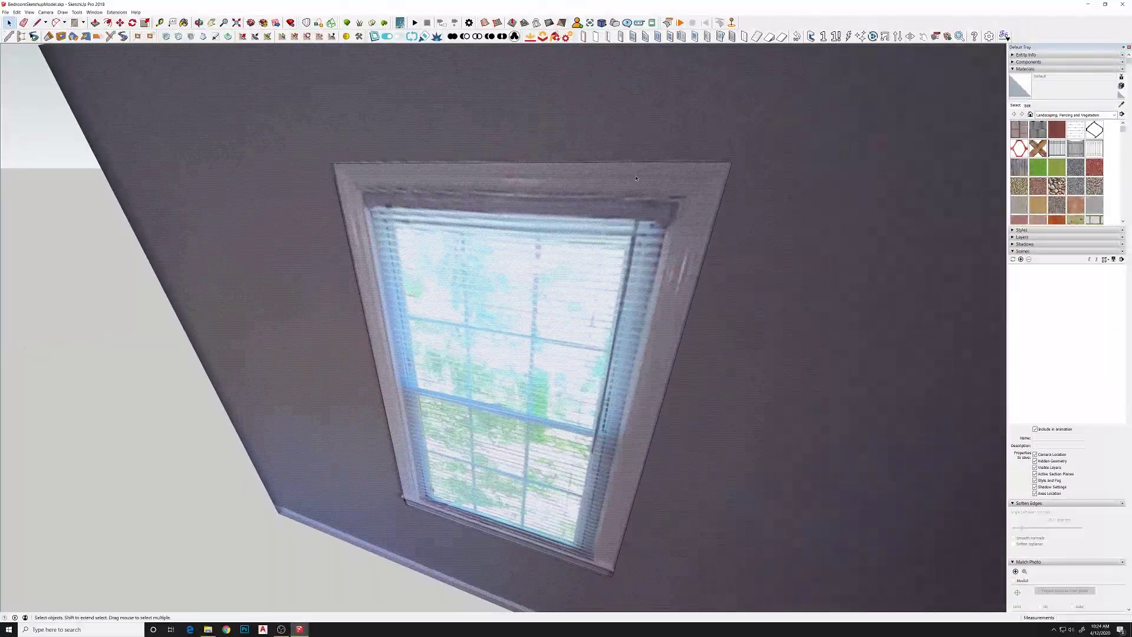
middle_drag(623, 201, 589, 159)
scroll(343, 163, up, 3)
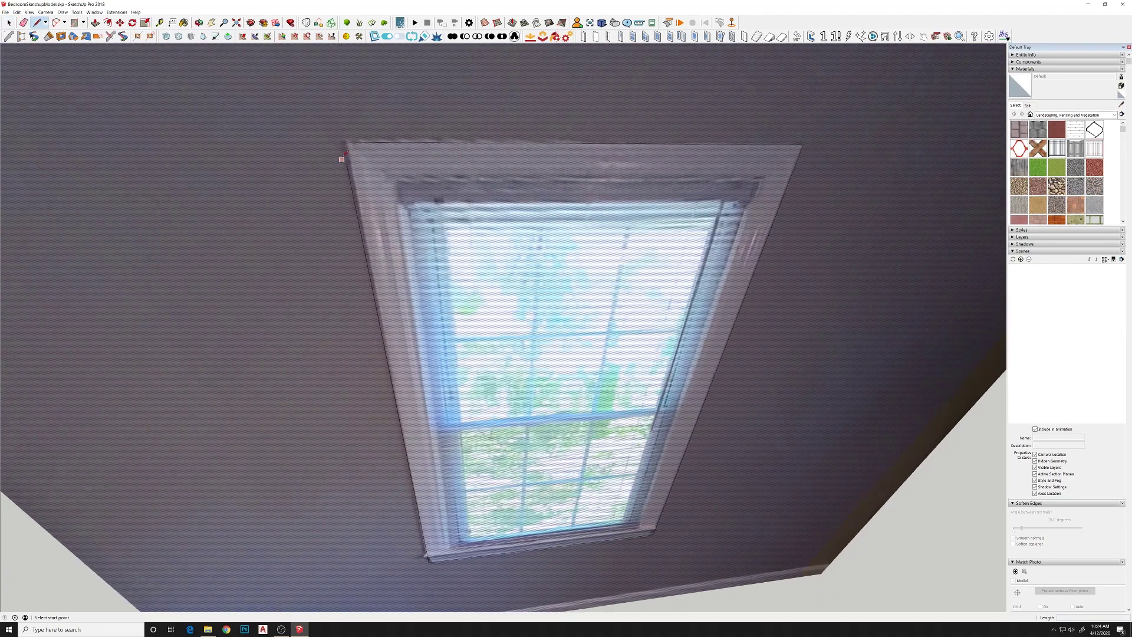
key(l)
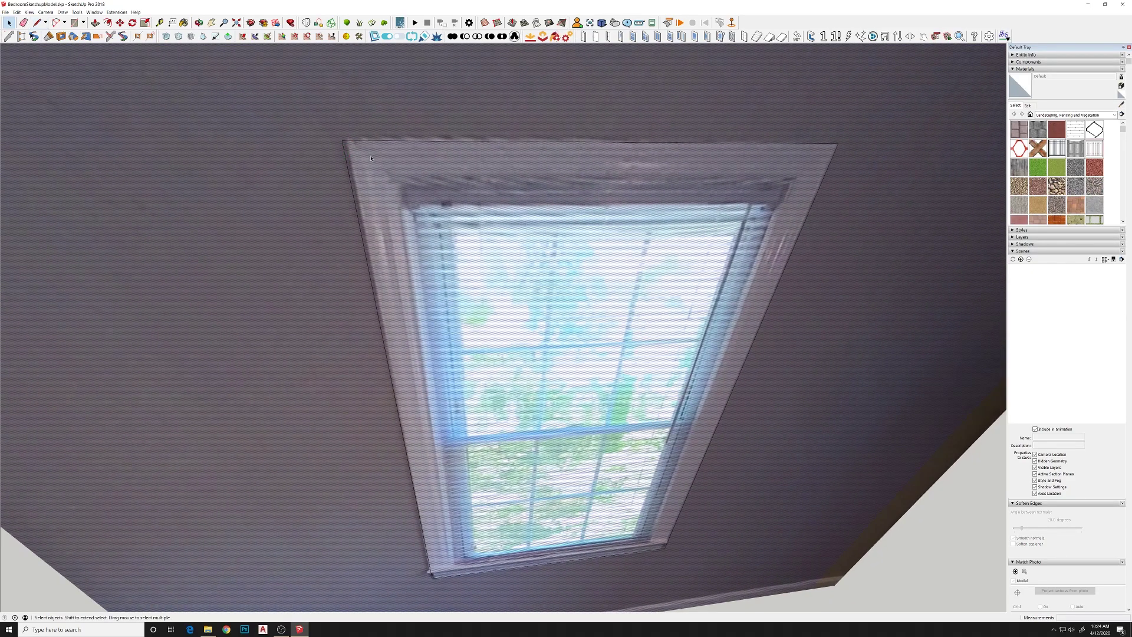
key(Delete)
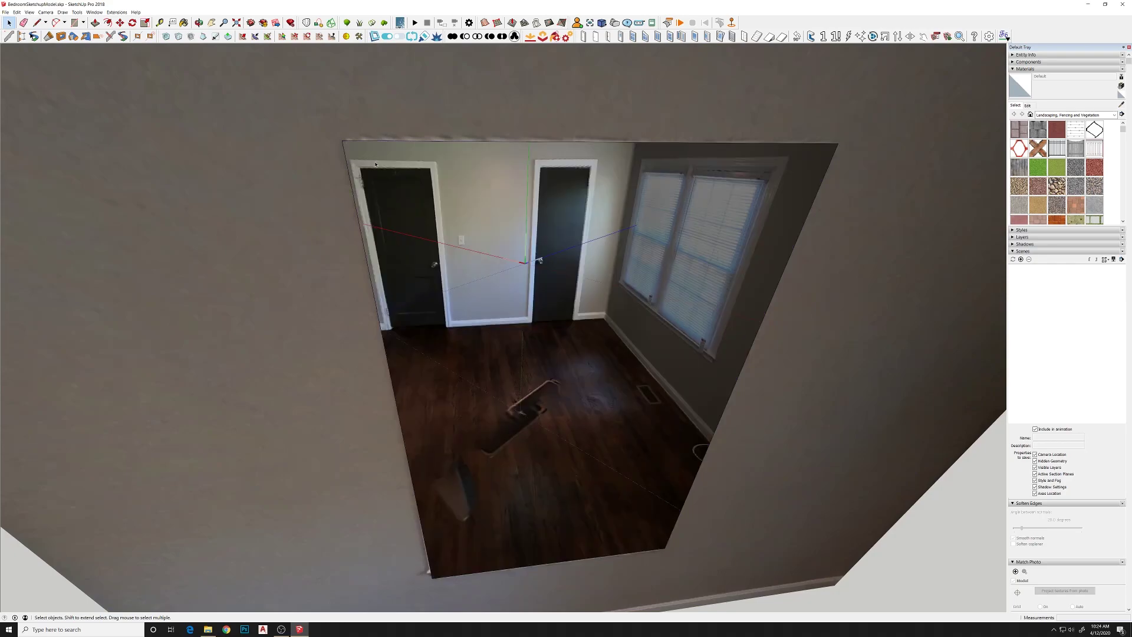
Insert a four-pane FlexWindow component at the base of the wall opening and dismiss the Double-Cut message.
scroll(460, 395, down, 1)
middle_drag(531, 543, 620, 484)
scroll(621, 484, down, 2)
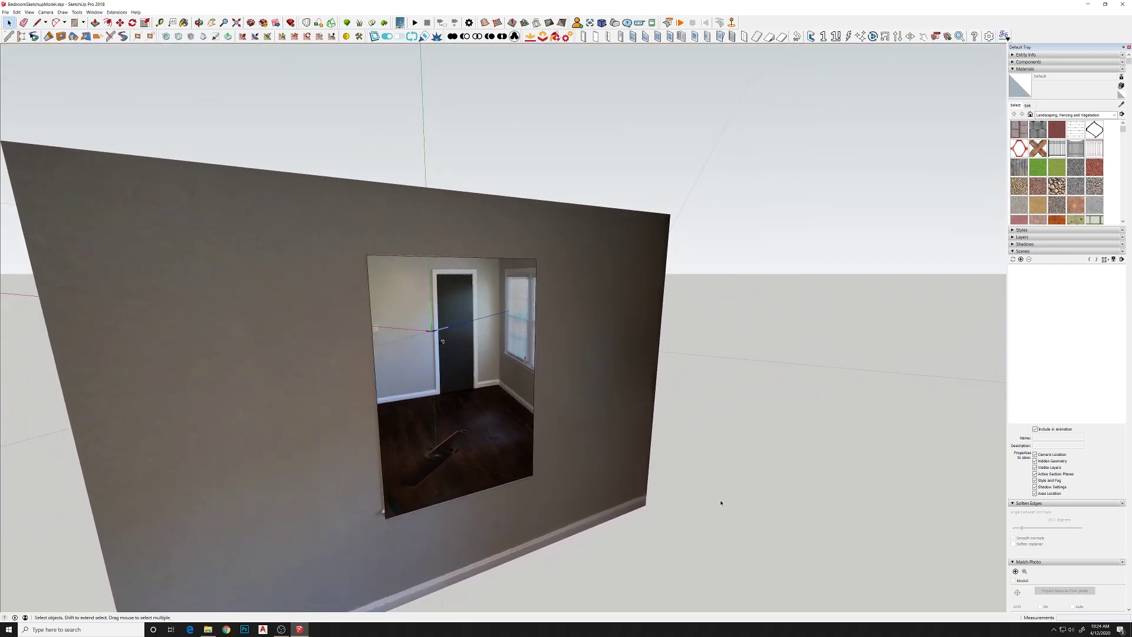
click(631, 37)
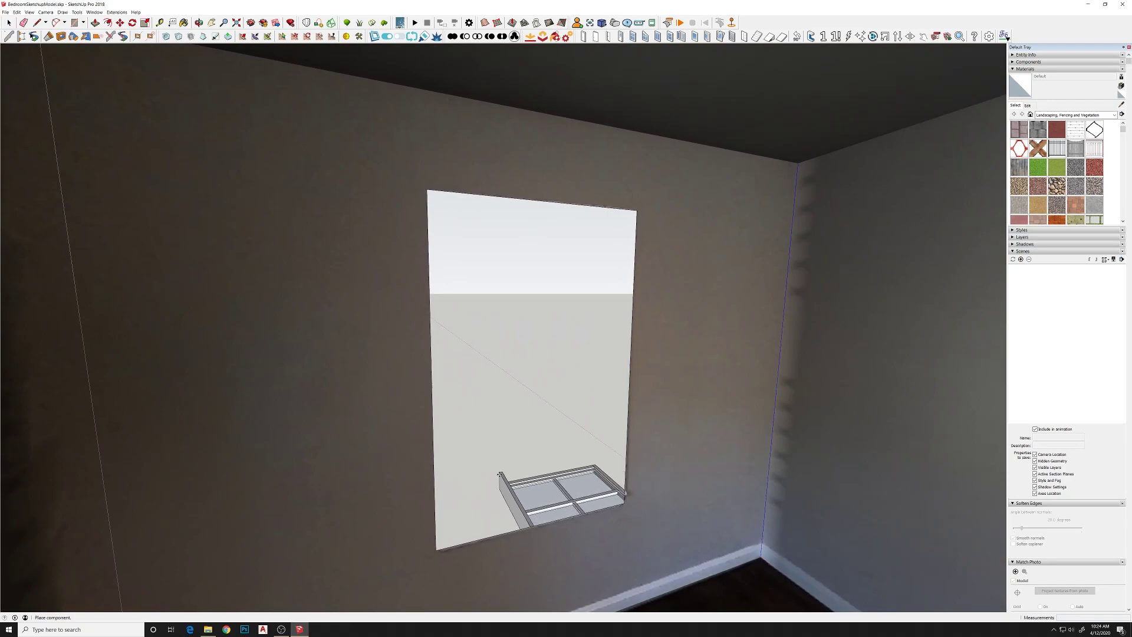
click(490, 444)
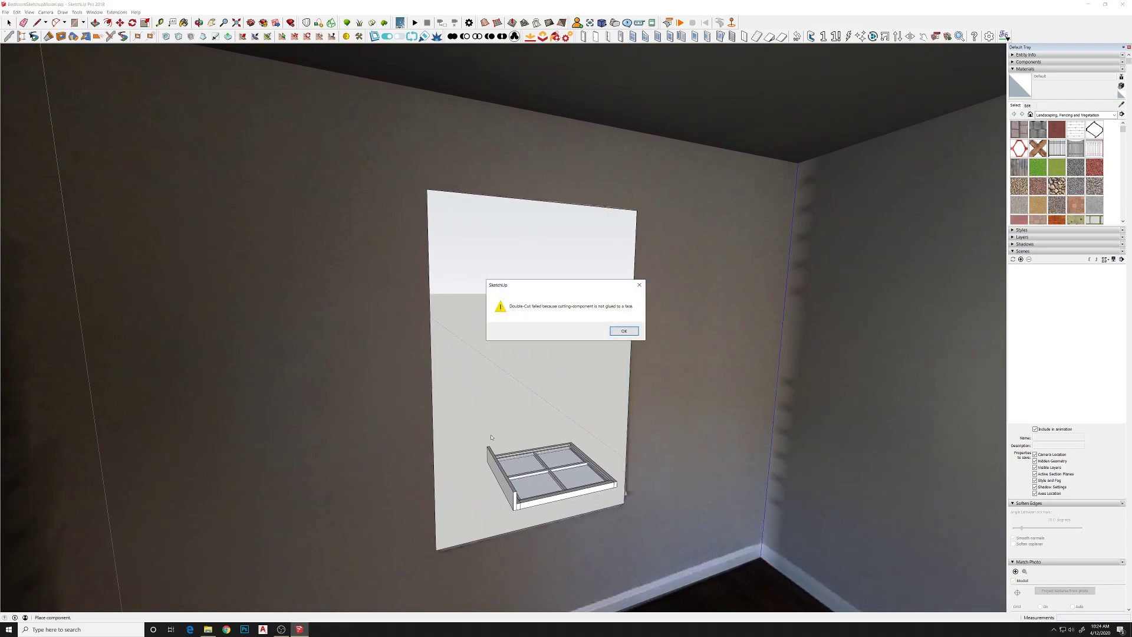
click(622, 334)
Rotate the window component upright and move it into the wall opening.
click(525, 504)
click(580, 519)
click(623, 332)
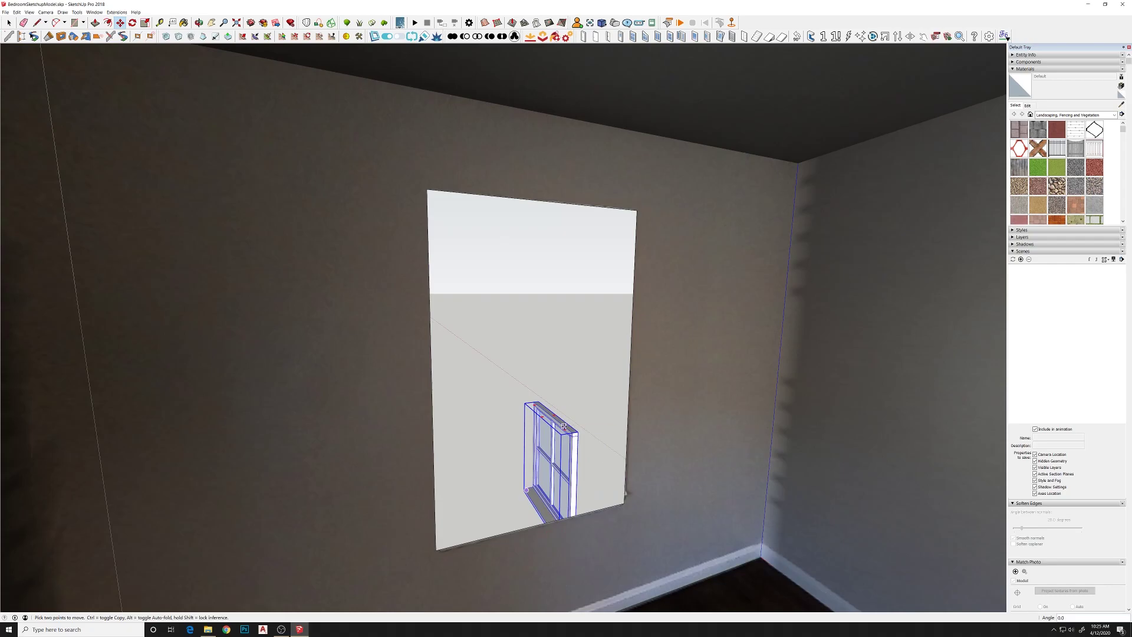
click(565, 420)
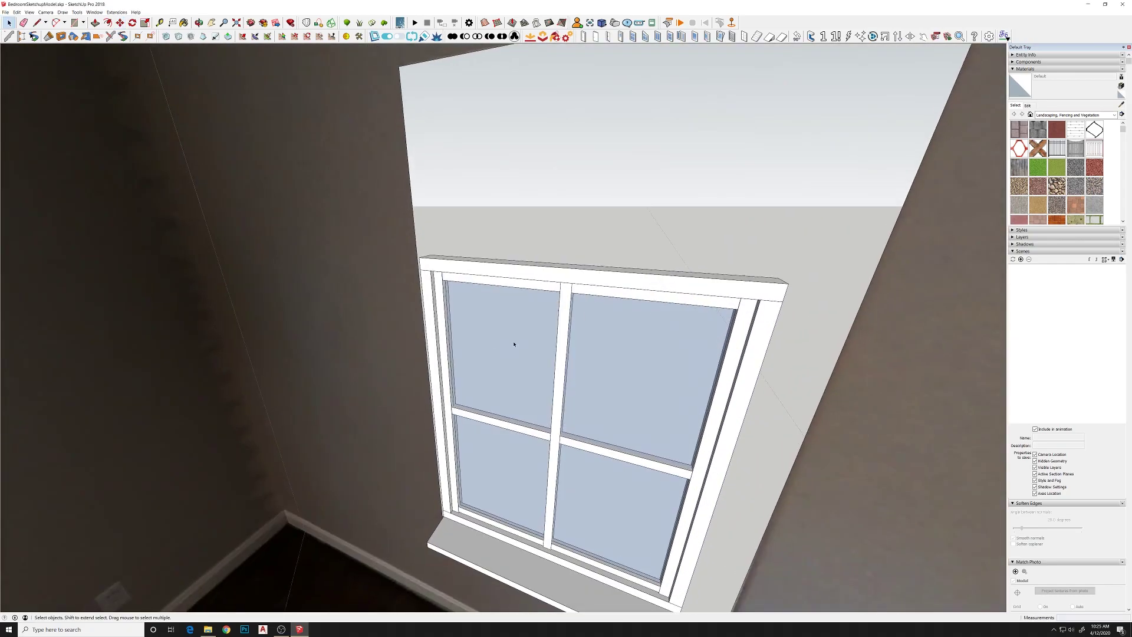
Scale the window component in width and height to fill the wall opening.
middle_drag(505, 346, 448, 485)
scroll(448, 485, up, 3)
middle_drag(755, 353, 543, 363)
key(s)
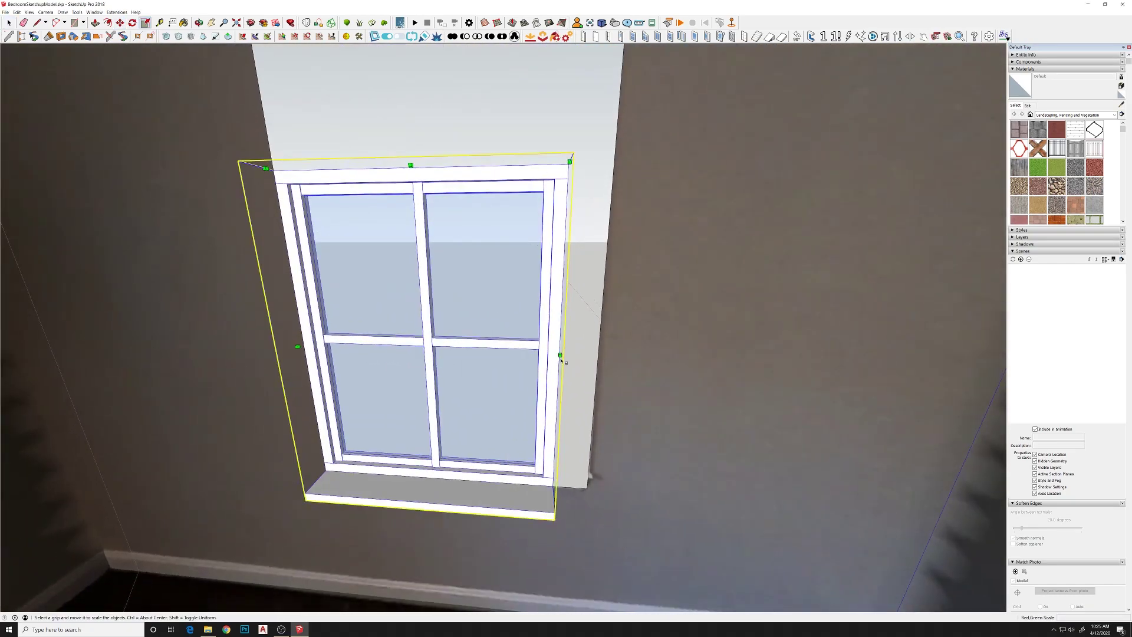
drag(562, 358, 602, 356)
click(624, 331)
middle_drag(596, 330, 575, 265)
drag(458, 171, 459, 181)
middle_drag(505, 295, 595, 306)
Open the dynamic component options of the window and set its inset to 0.
right_click(519, 398)
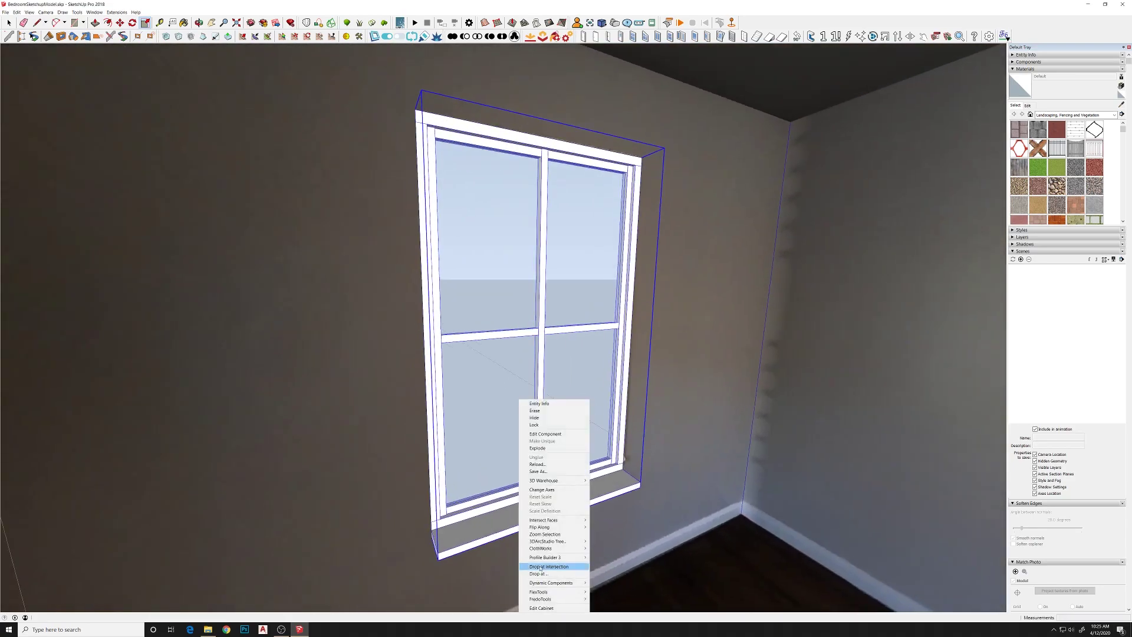
mouse_move(551, 584)
click(611, 585)
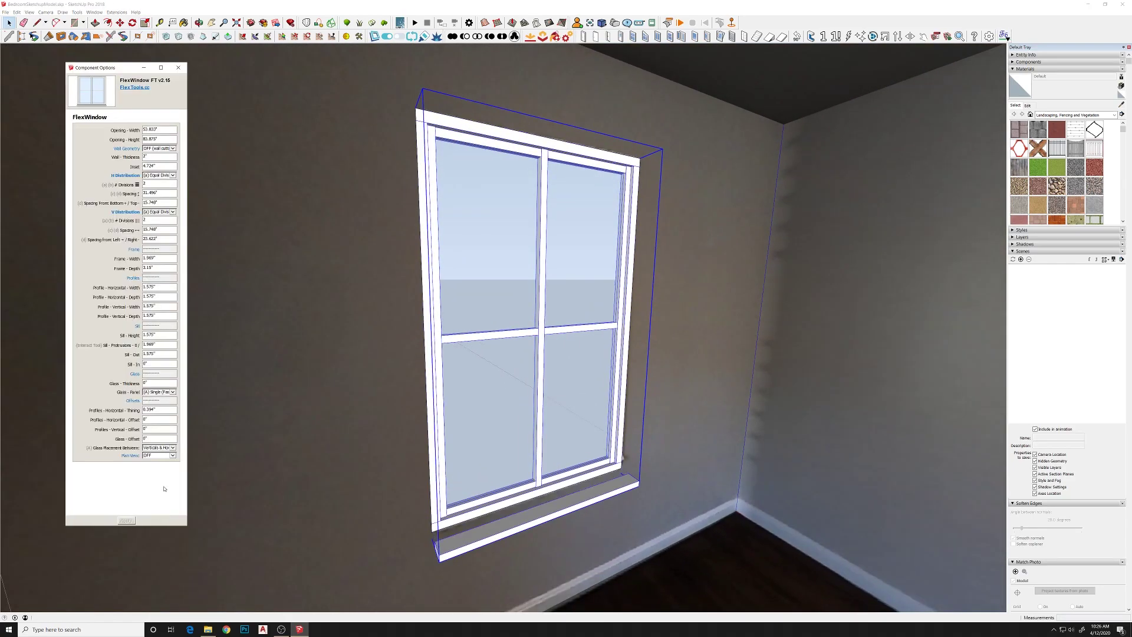
middle_drag(198, 502, 257, 514)
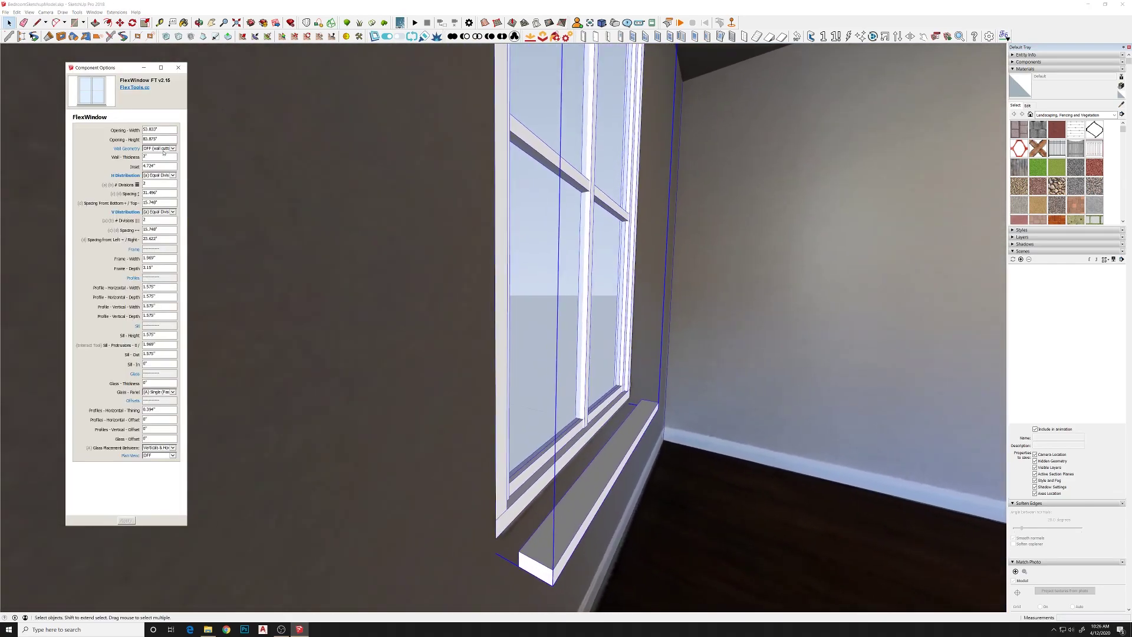
text(0)
key(Return)
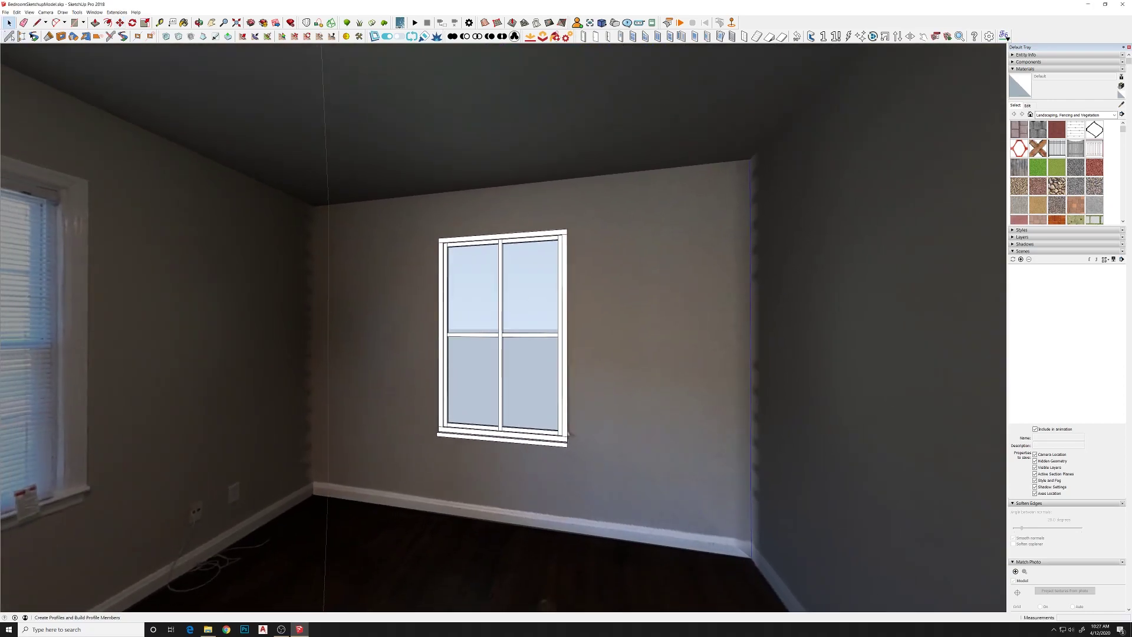
Open the profile builder and load the Windsor WOBM001 baseboard profile from the Trim_Base folder.
click(10, 36)
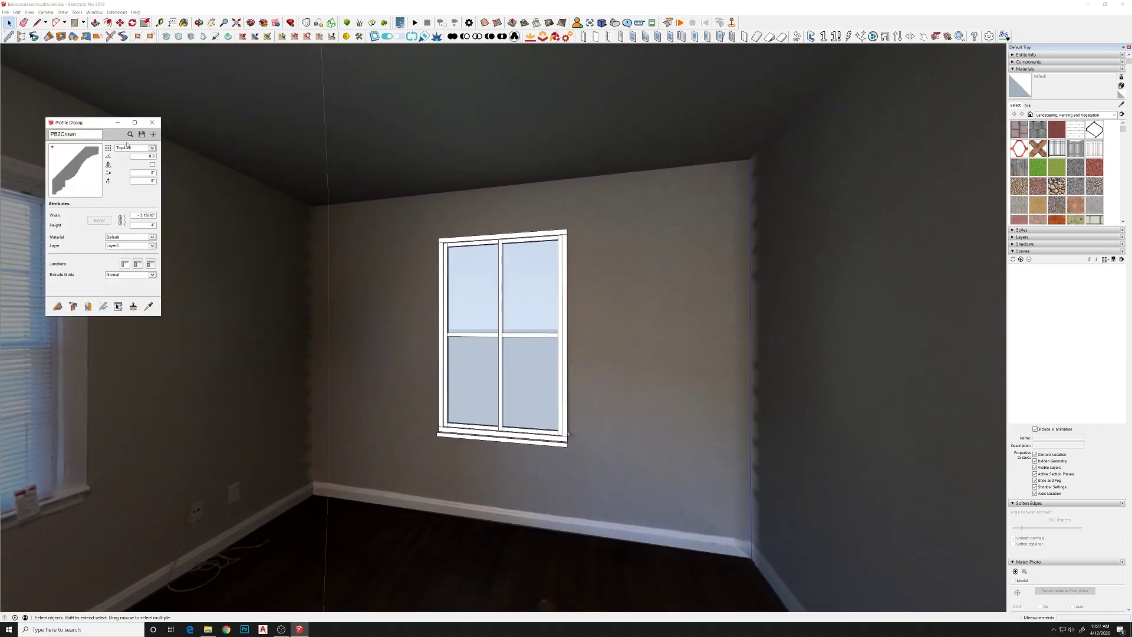
click(131, 135)
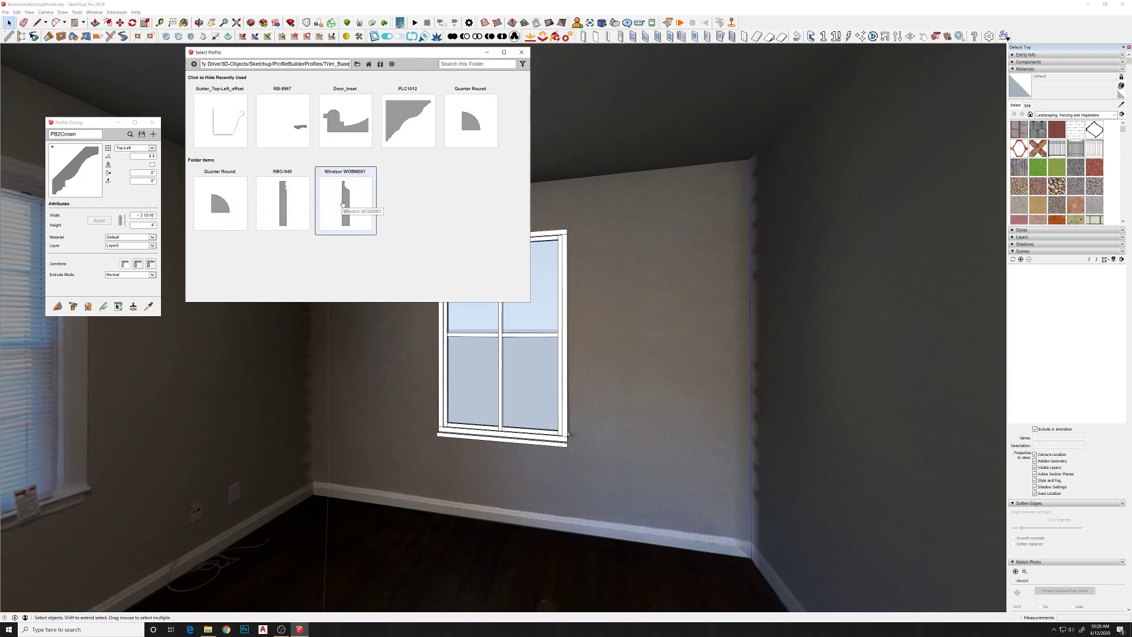
click(343, 204)
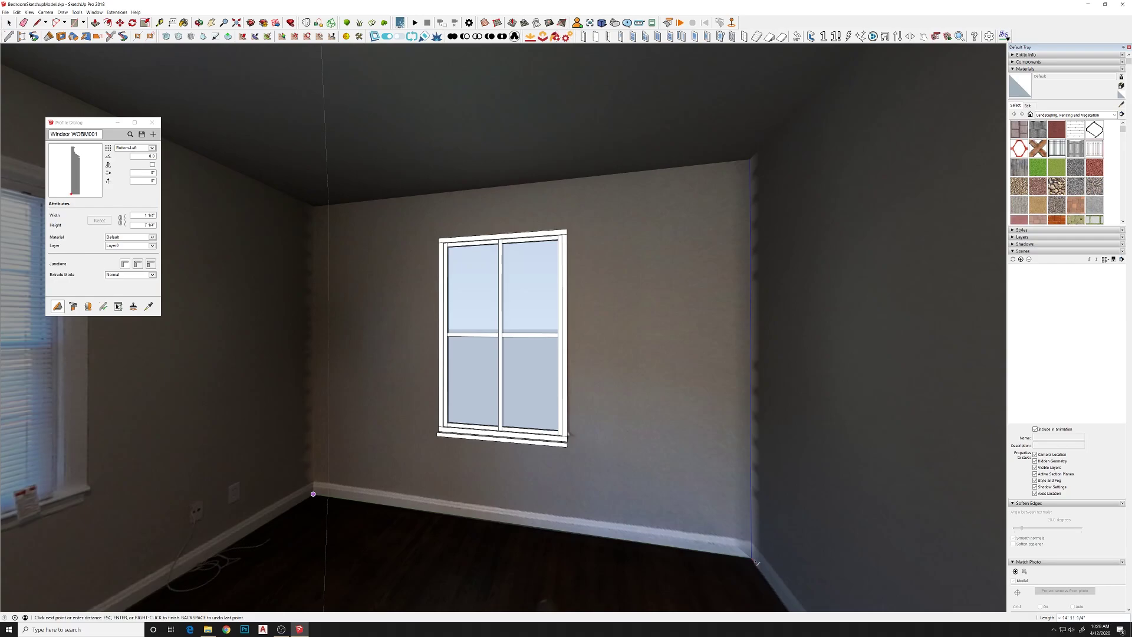
Build the Windsor WOBM001 baseboard around the room by tracing the floor corners along all walls.
click(754, 561)
middle_drag(754, 560, 448, 507)
click(677, 455)
middle_drag(677, 455, 460, 460)
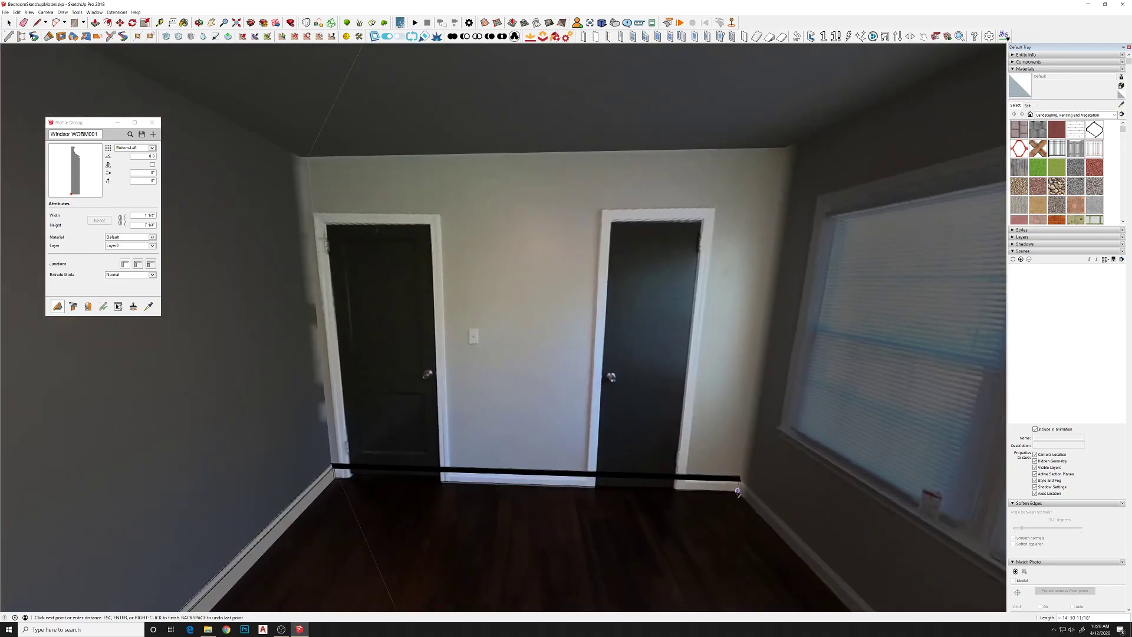
click(737, 490)
middle_drag(738, 491, 507, 480)
middle_drag(756, 446, 687, 456)
click(743, 495)
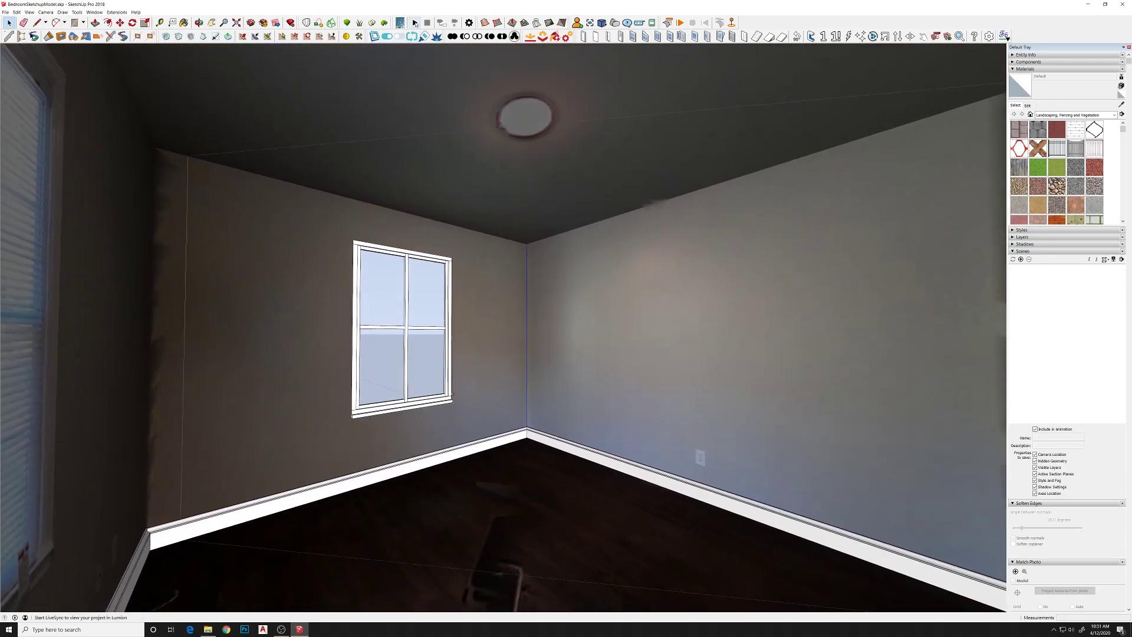
Launch Lumion through LiveSync and raise the synced bedroom model above the grass.
click(415, 23)
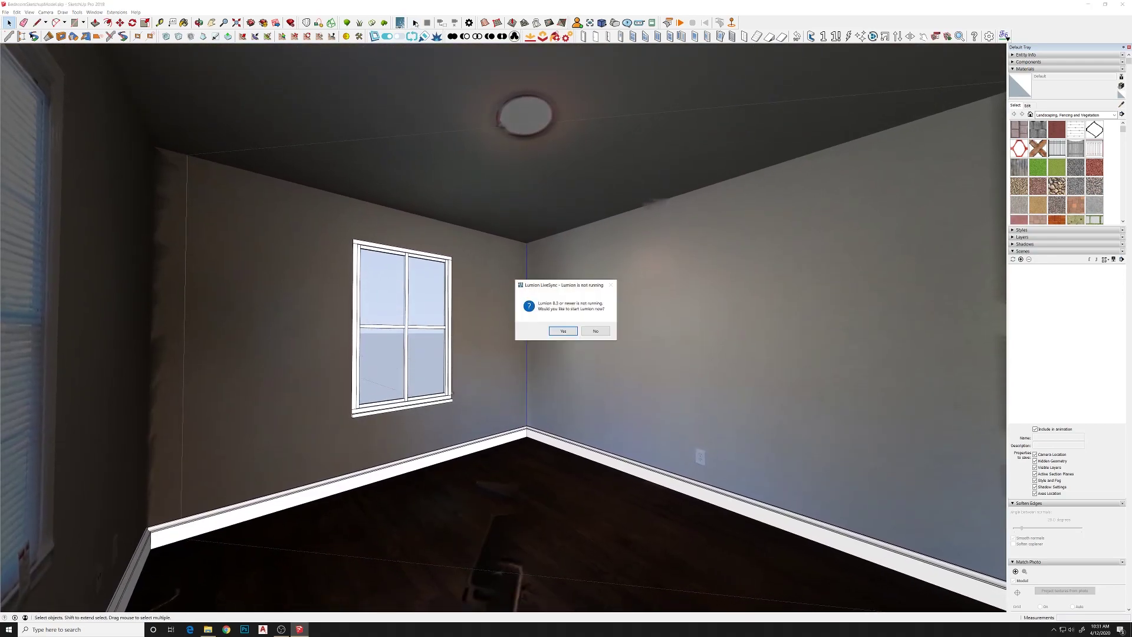
click(563, 331)
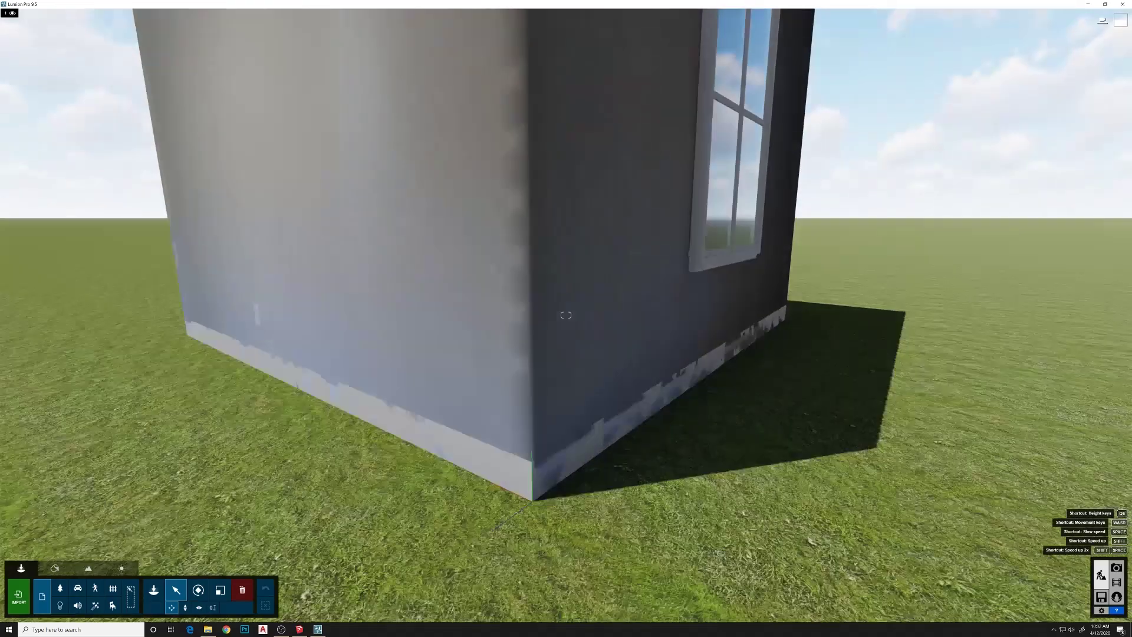
right_drag(566, 315, 566, 315)
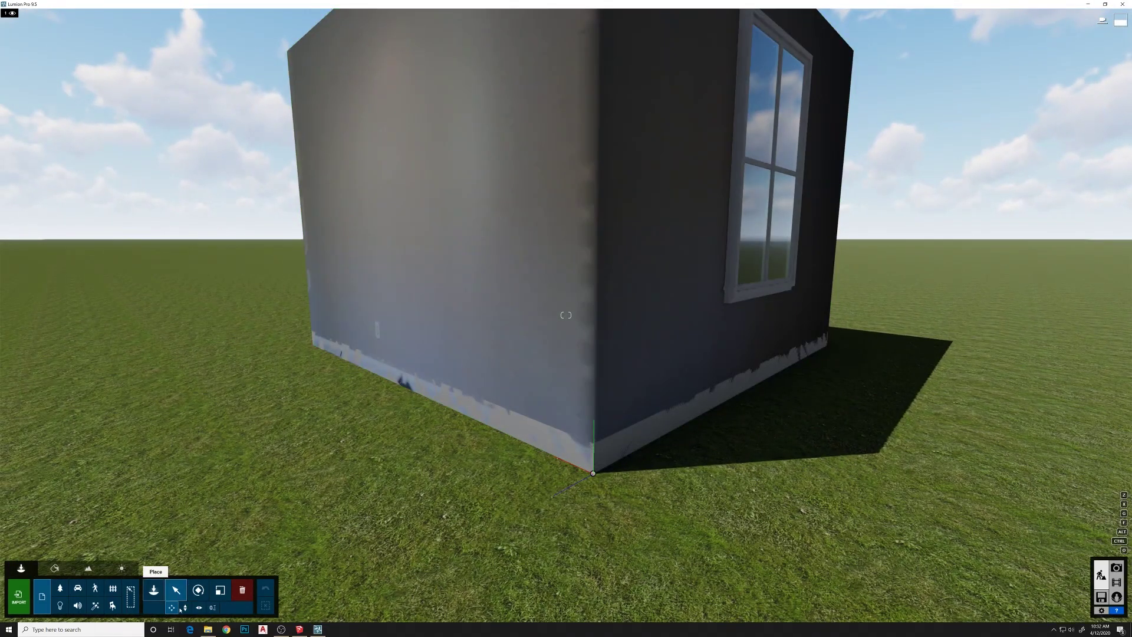
drag(594, 473, 595, 459)
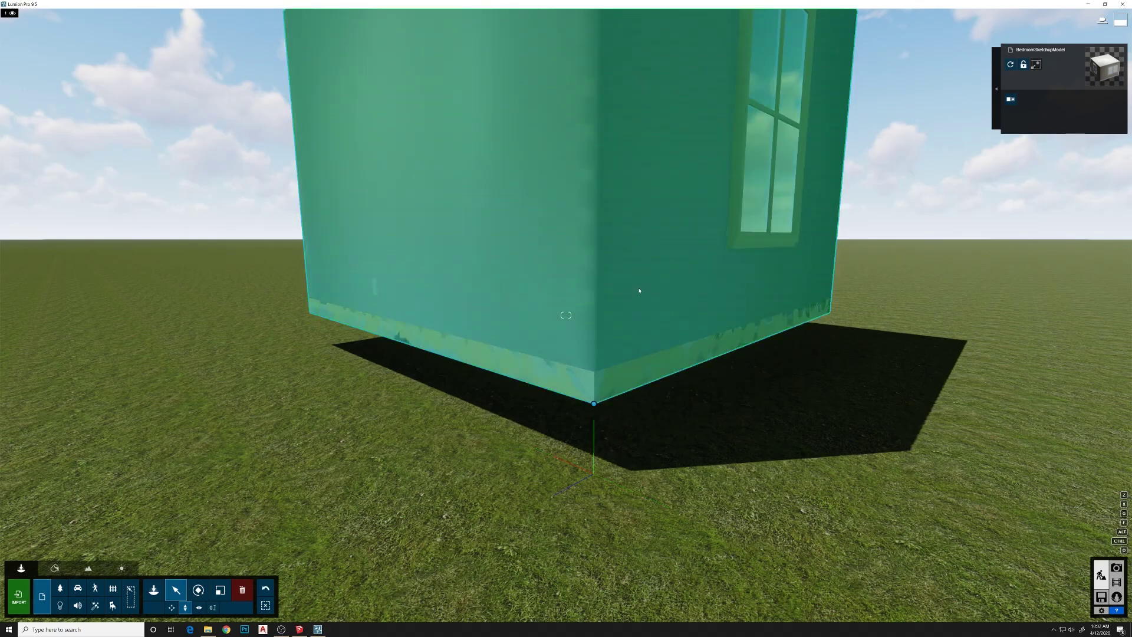
Place a large bush cluster and an American Holly tree outside the four-pane window.
right_drag(621, 298, 713, 250)
key(w)
key(w)
right_drag(565, 315, 566, 314)
key(s)
key(s)
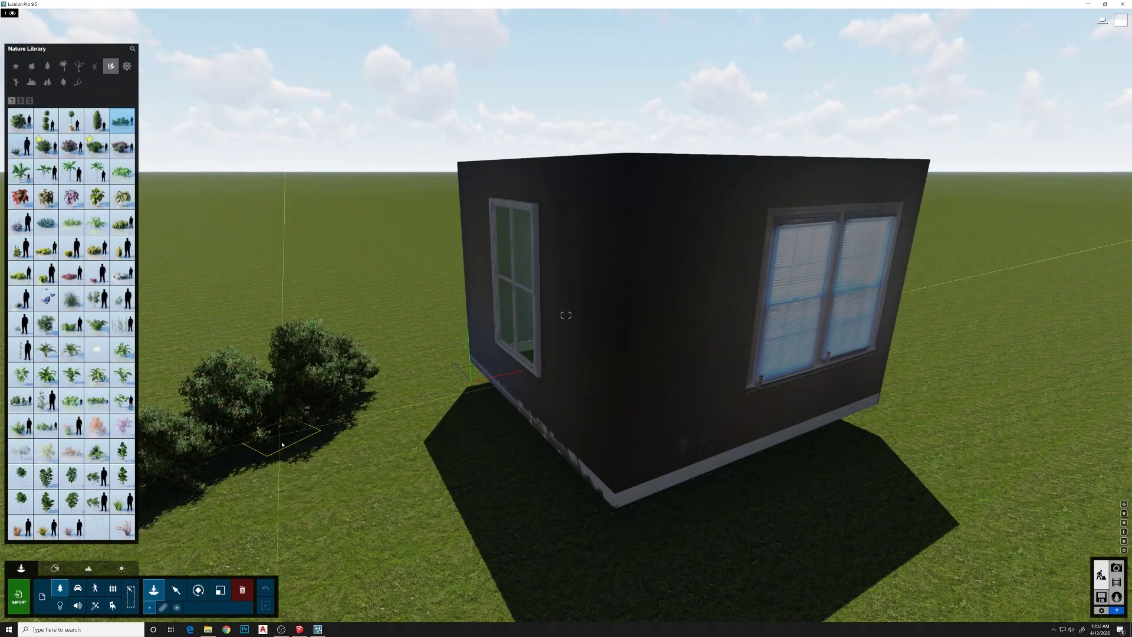
click(273, 454)
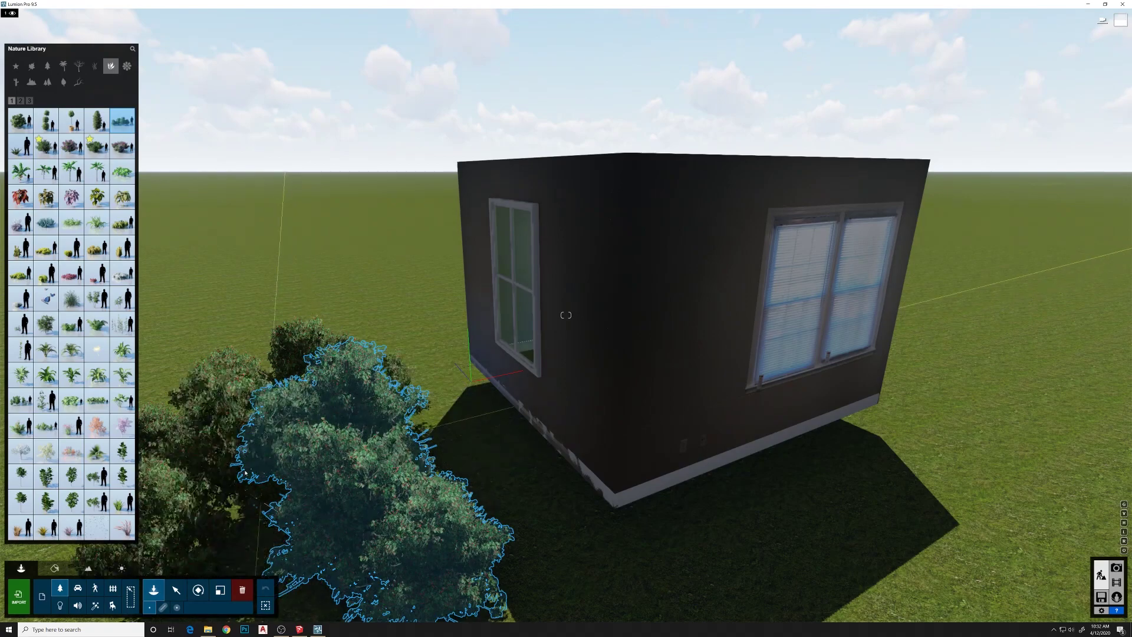
click(98, 122)
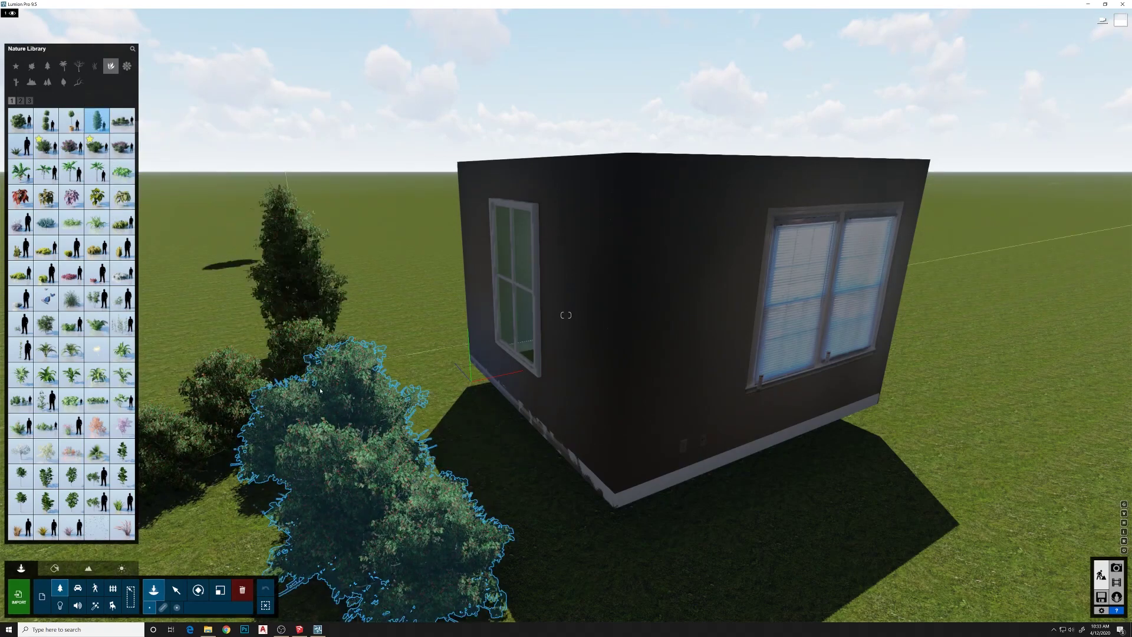
click(311, 416)
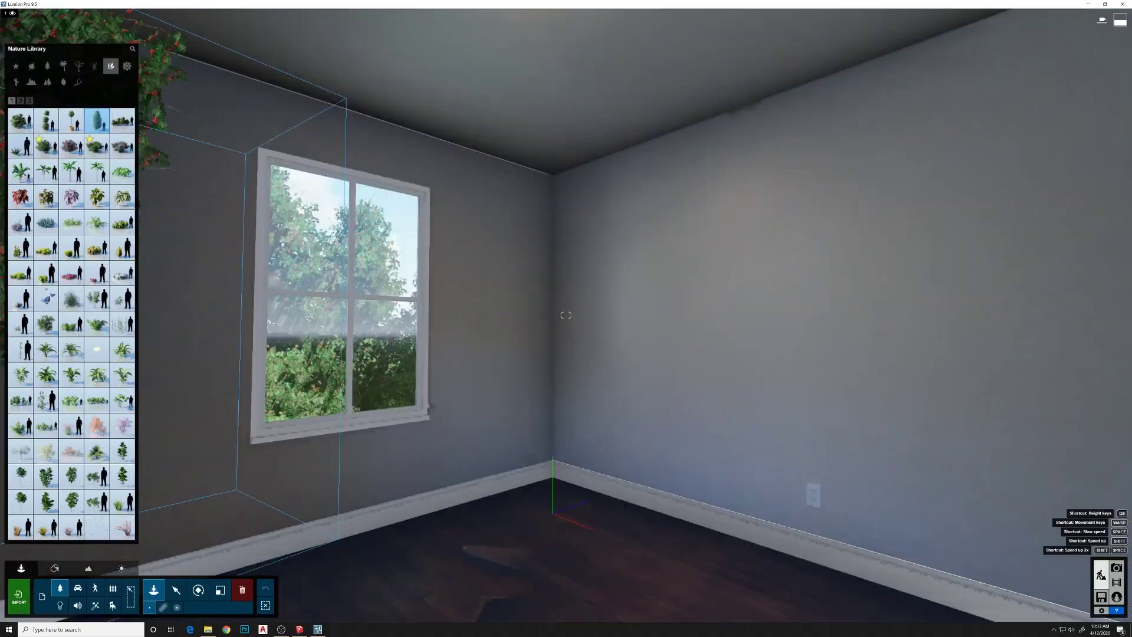
Frame the room's interior toward the four-pane window and store the view as the first photo.
right_drag(684, 360, 637, 389)
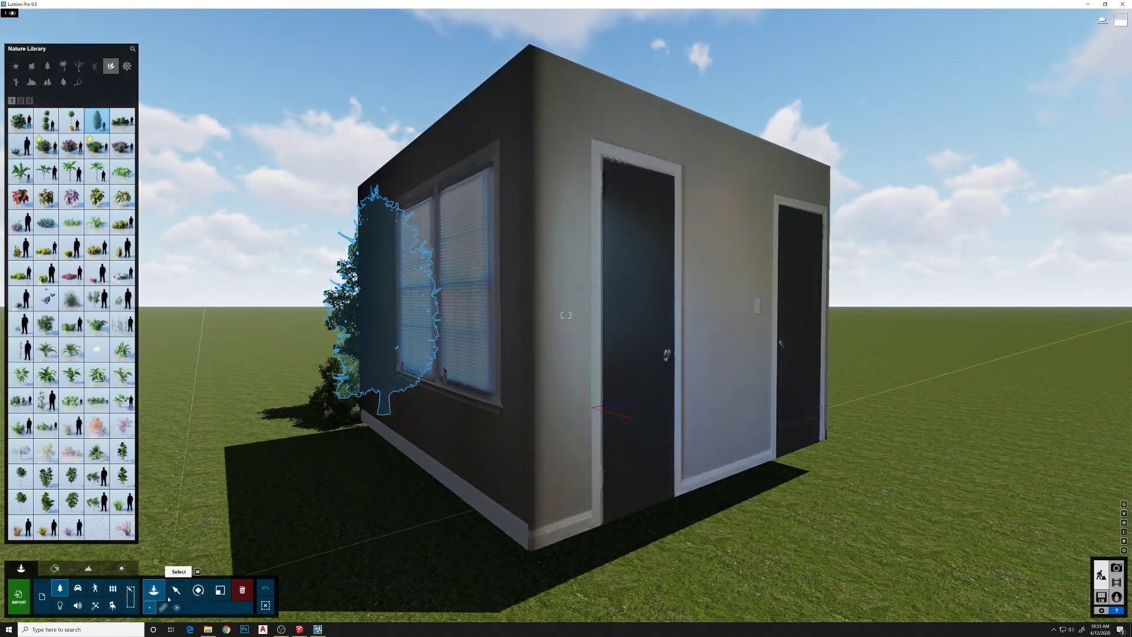
click(168, 599)
key(w)
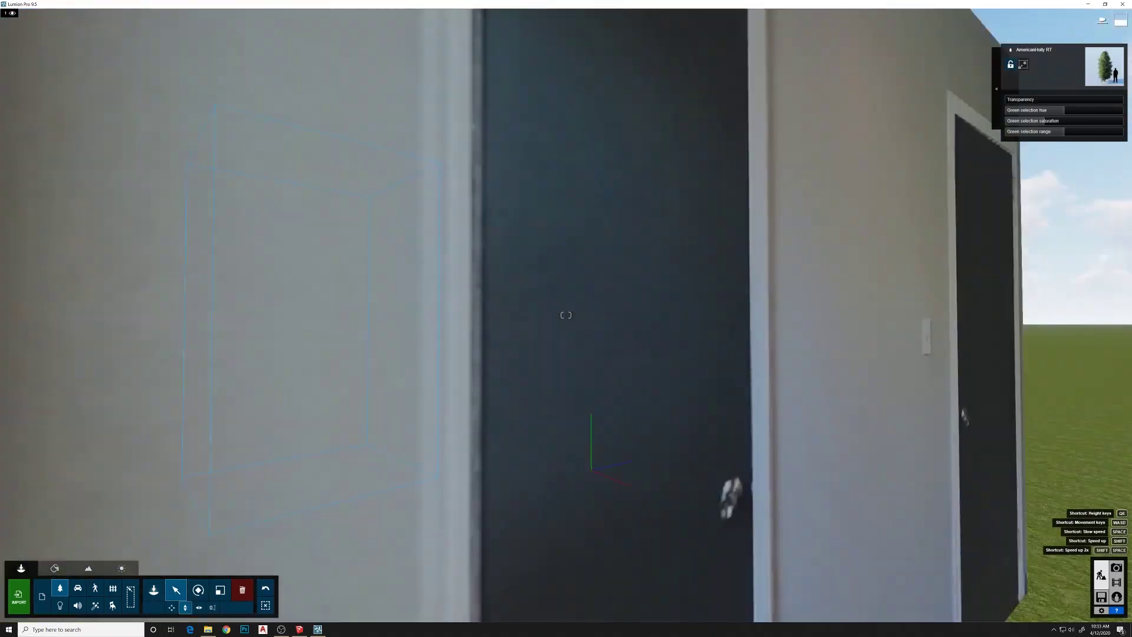
key(w)
mouse_move(566, 314)
right_down()
mouse_move(492, 313)
mouse_move(587, 316)
mouse_move(453, 303)
mouse_move(615, 321)
mouse_move(566, 315)
right_up()
key(s)
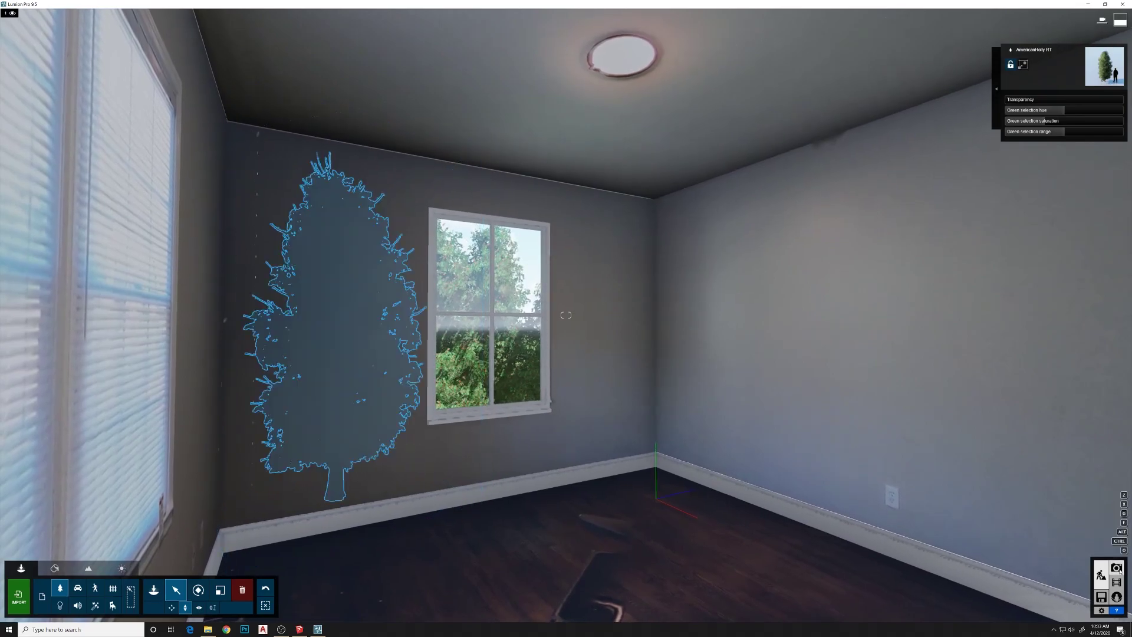
click(1117, 569)
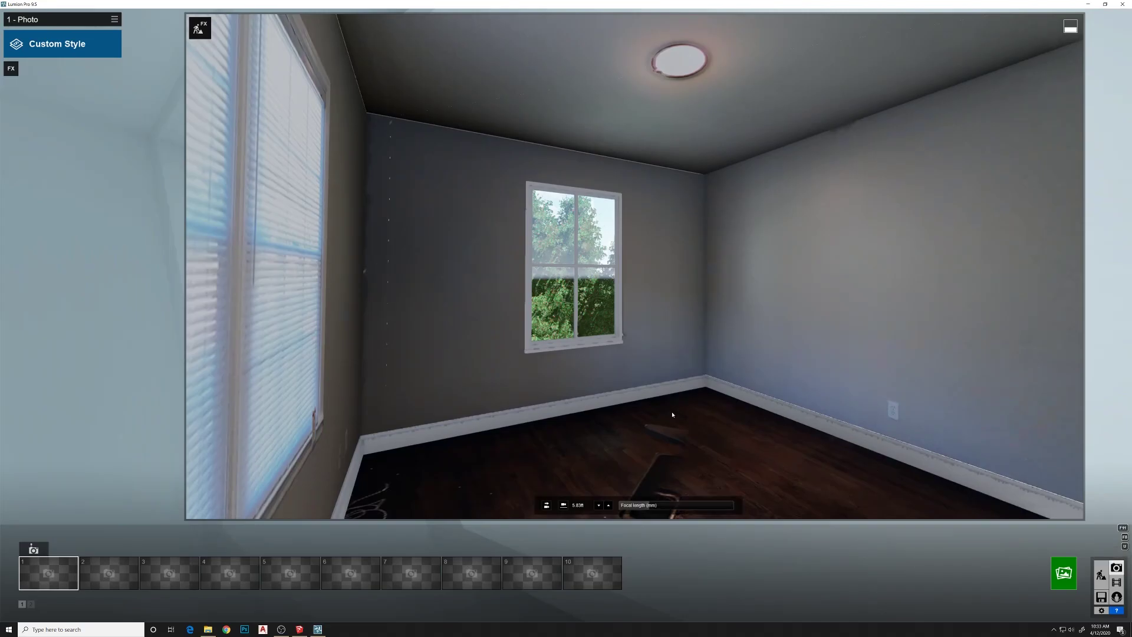
click(34, 550)
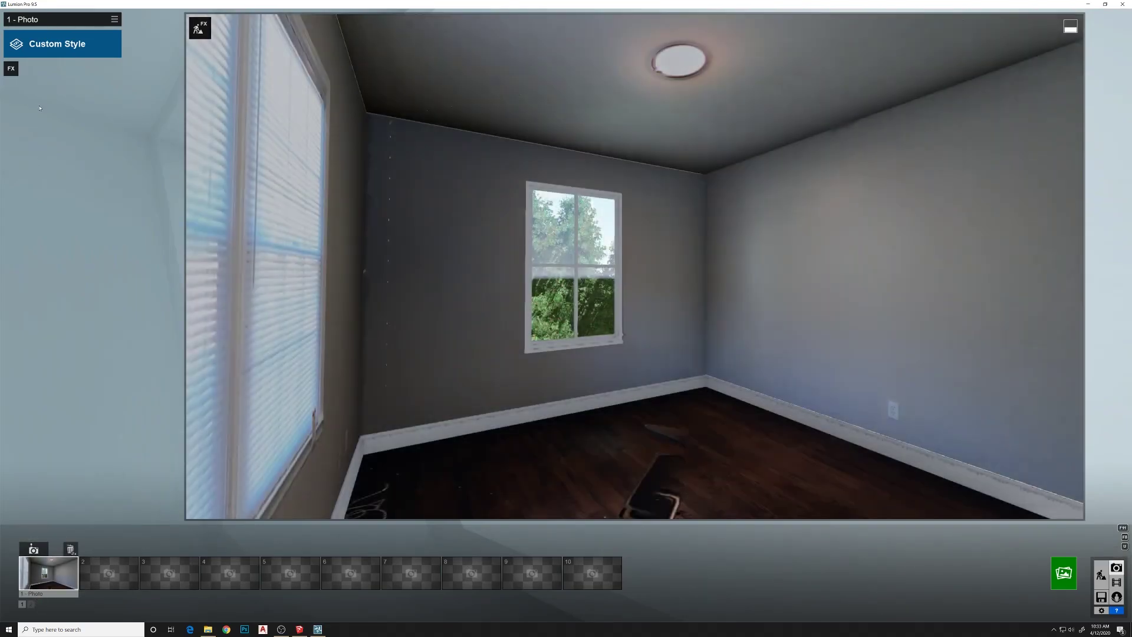
Try the Realistic style on the photo, switch it to Interior and adjust the camera angle slightly.
click(64, 37)
click(566, 241)
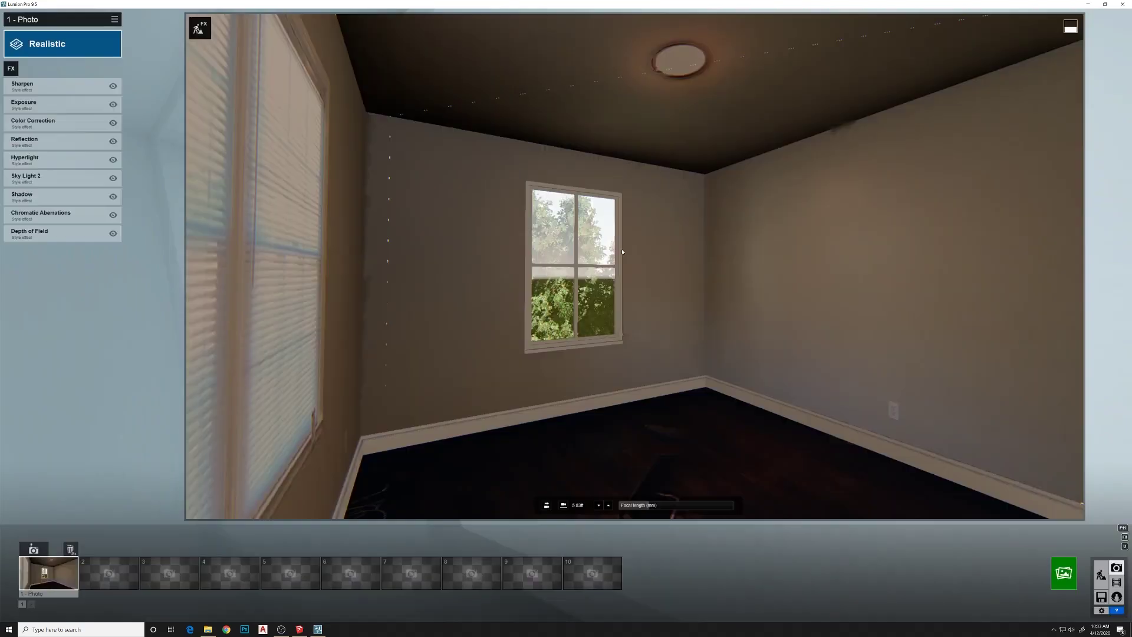
click(64, 44)
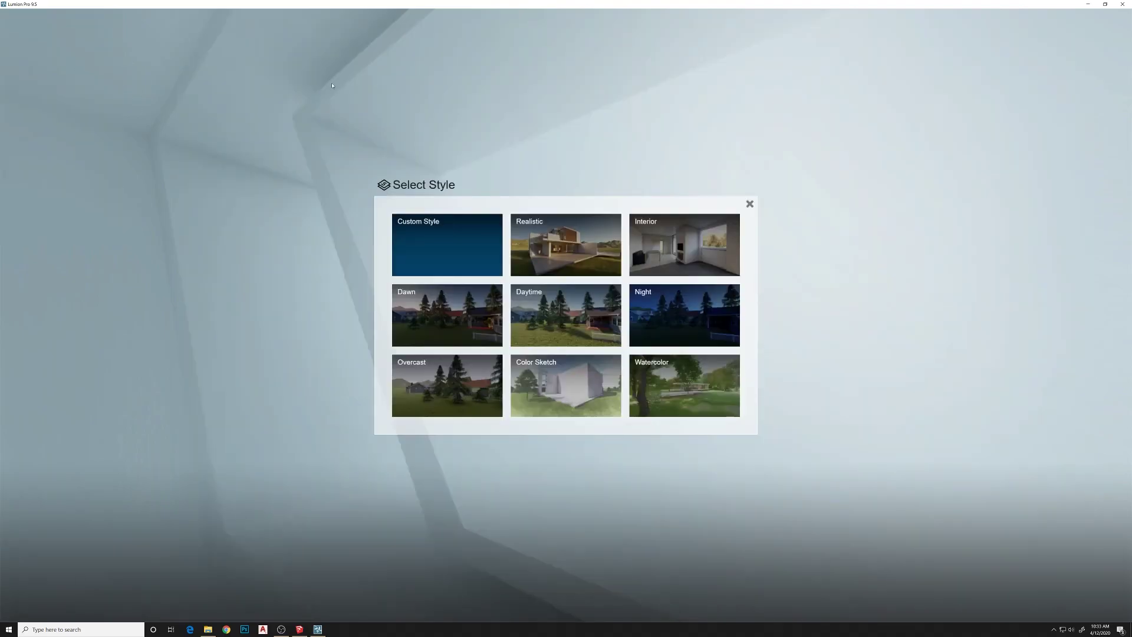
click(679, 232)
right_drag(708, 281, 735, 294)
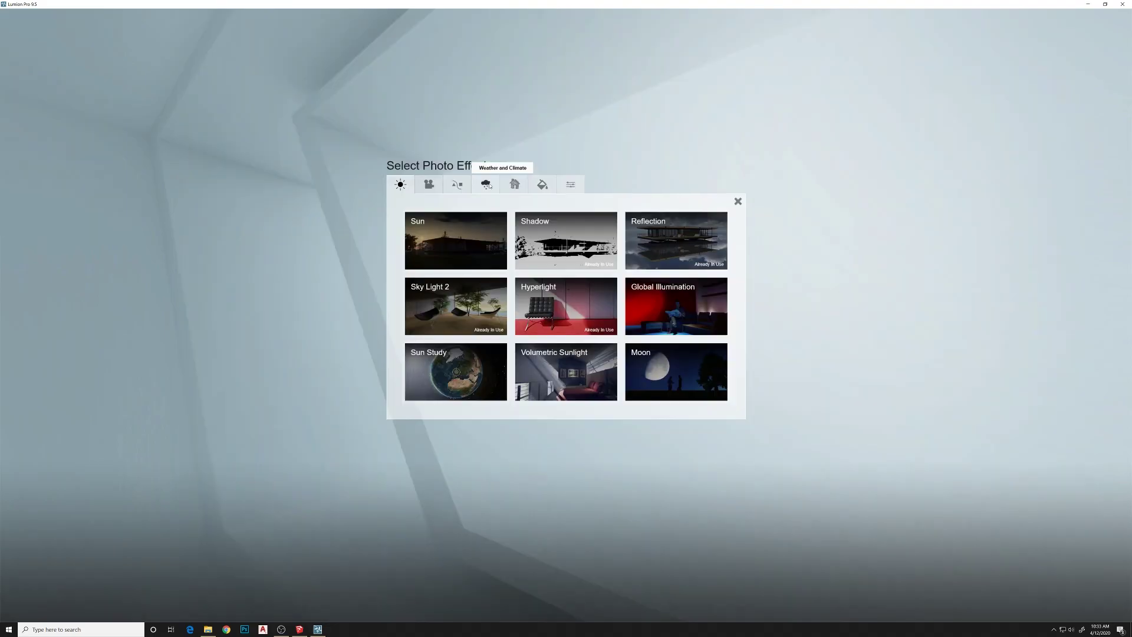
Add the Real Skies effect to the photo and set its heading to about -42.
click(488, 186)
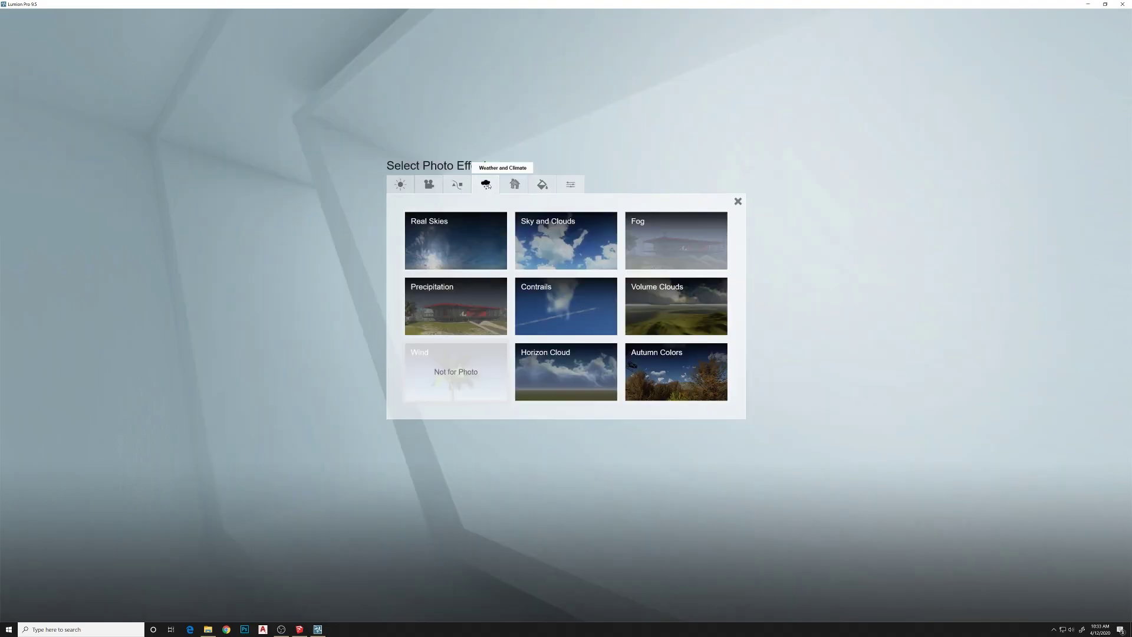
click(464, 241)
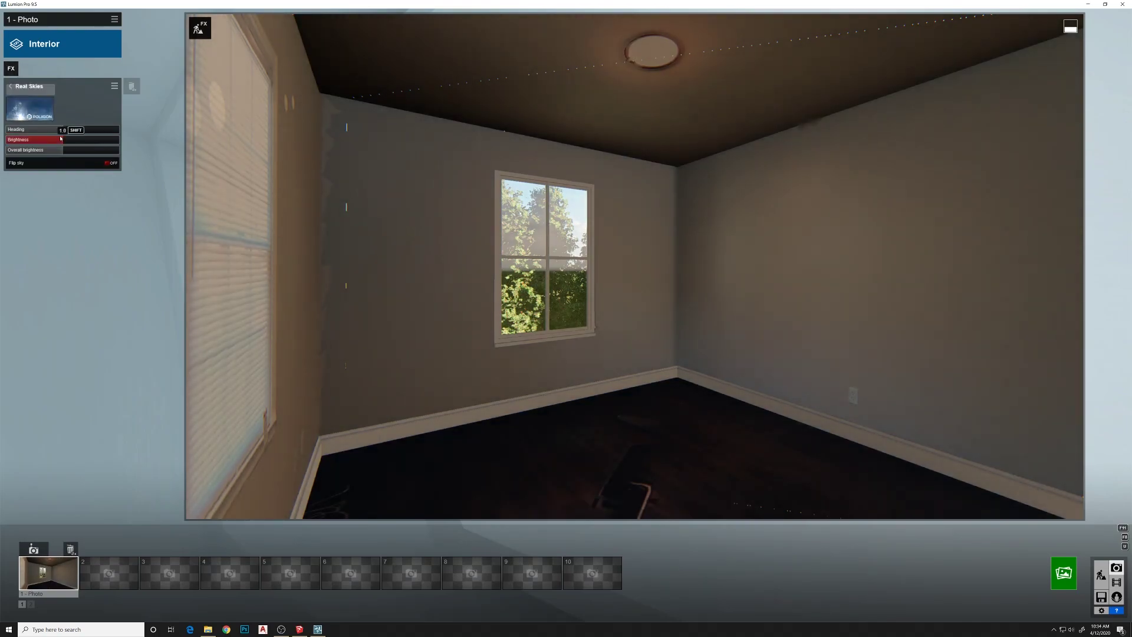
drag(62, 134, 50, 135)
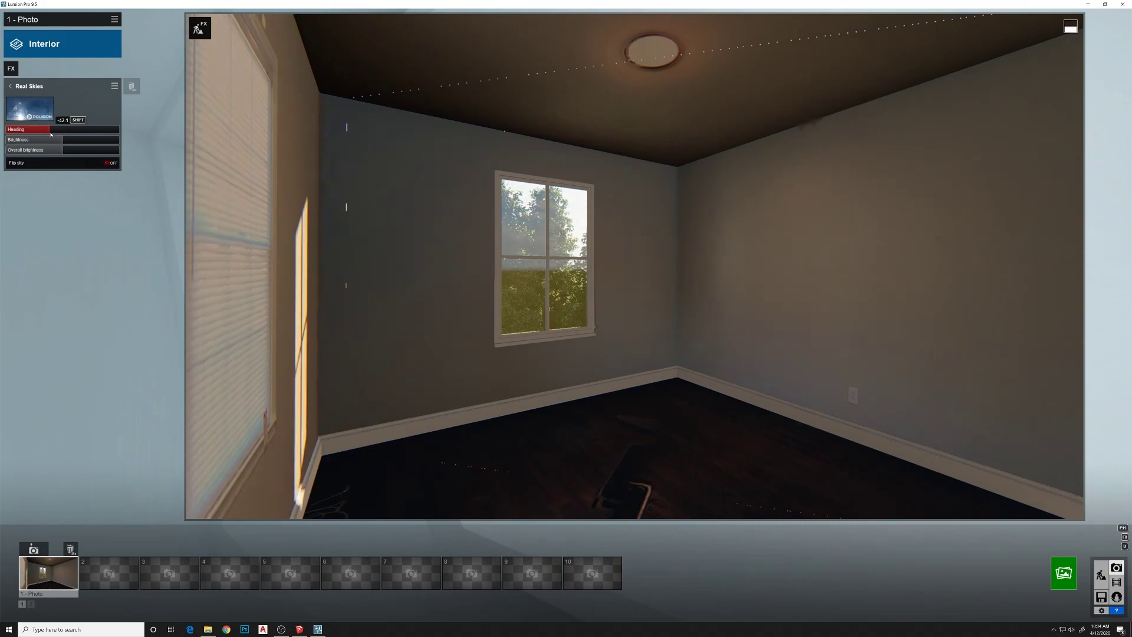
Render the current shot at Print size, 3840x2160.
click(1065, 574)
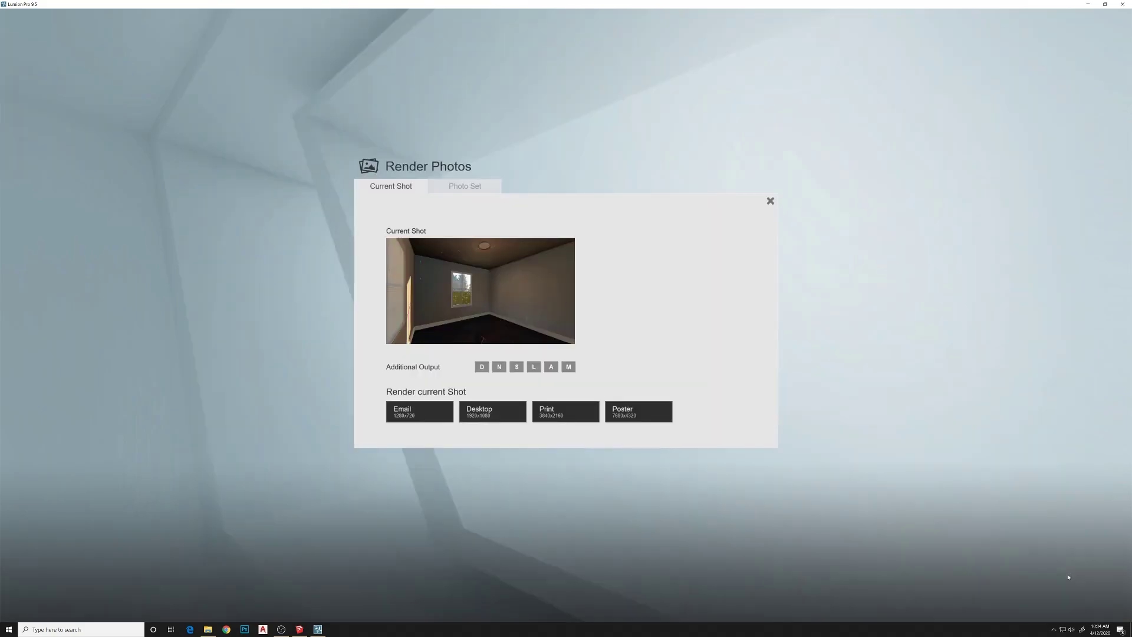
click(565, 411)
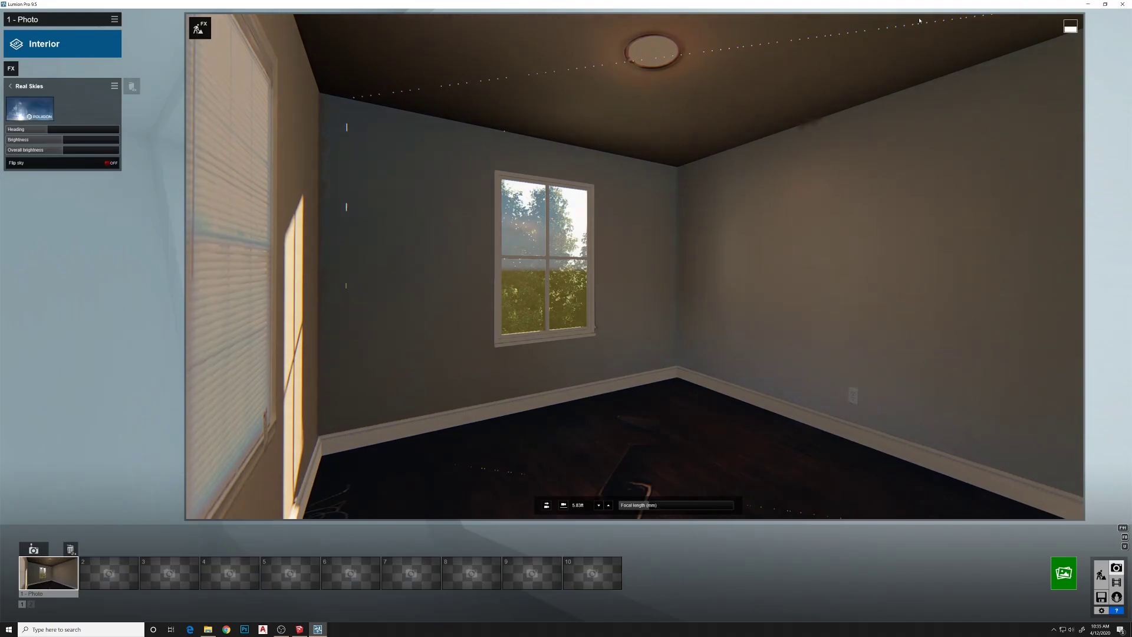
Switch to SketchUp, draw a large rectangle around the bedroom model and extrude it upward about 28' to enclose the room.
click(299, 633)
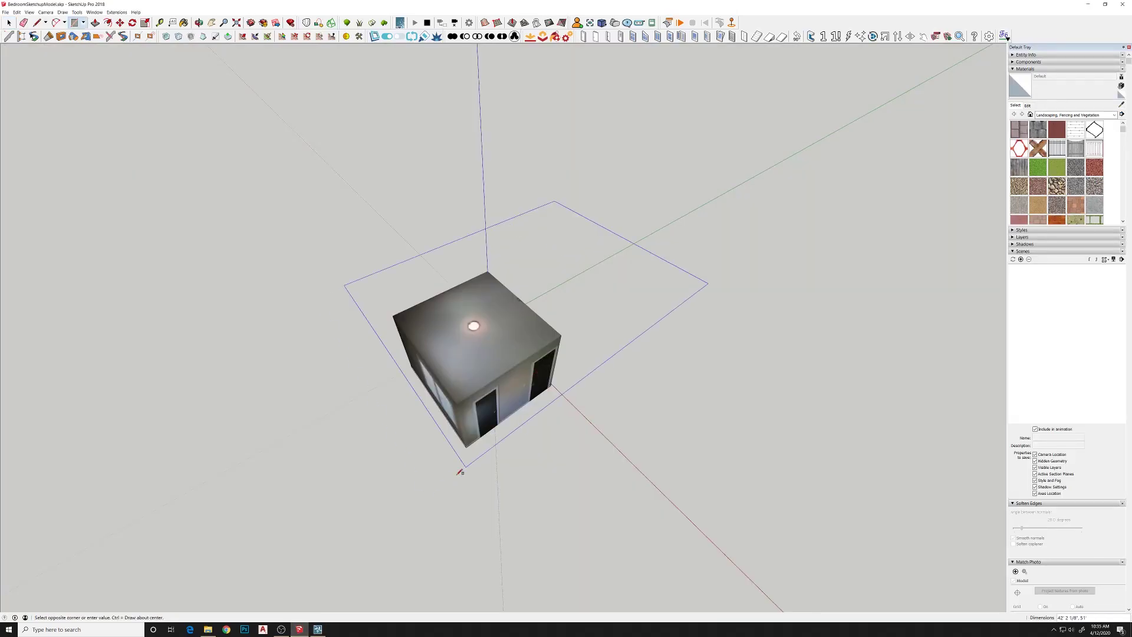
click(395, 601)
key(p)
click(407, 559)
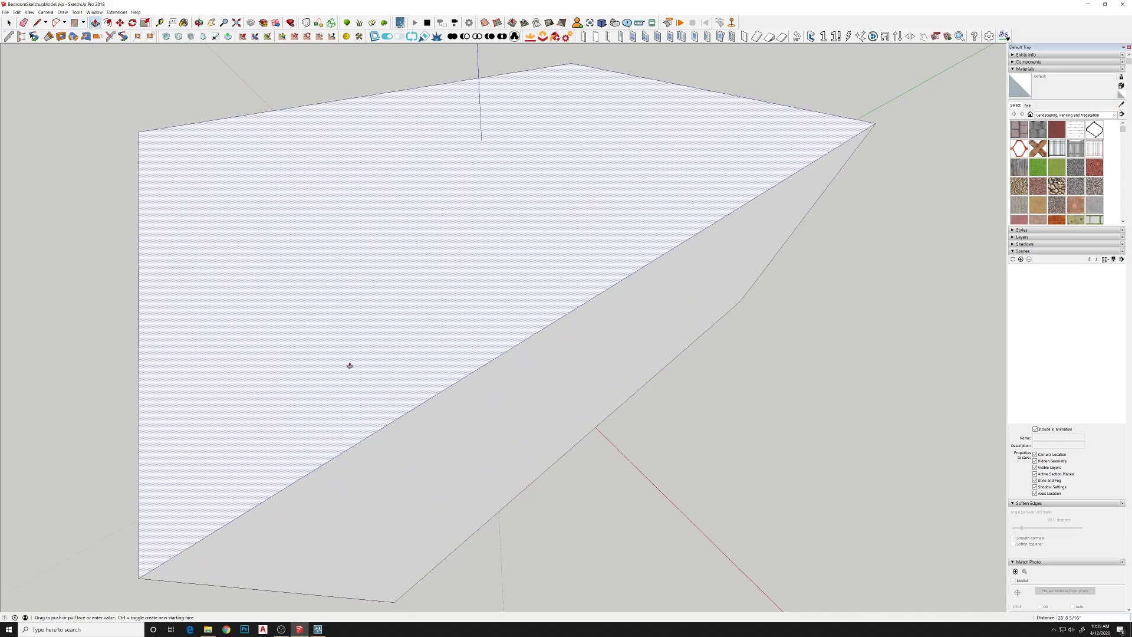
click(349, 364)
key(space)
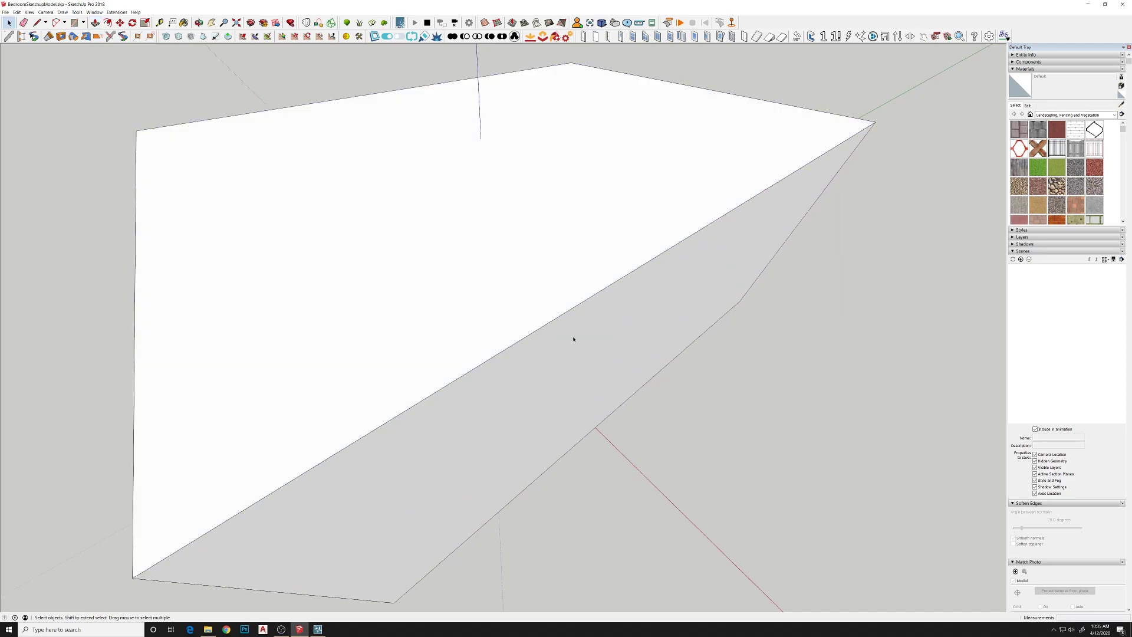
Delete one side face of the enclosing box to expose the bedroom model inside.
middle_drag(573, 339, 591, 273)
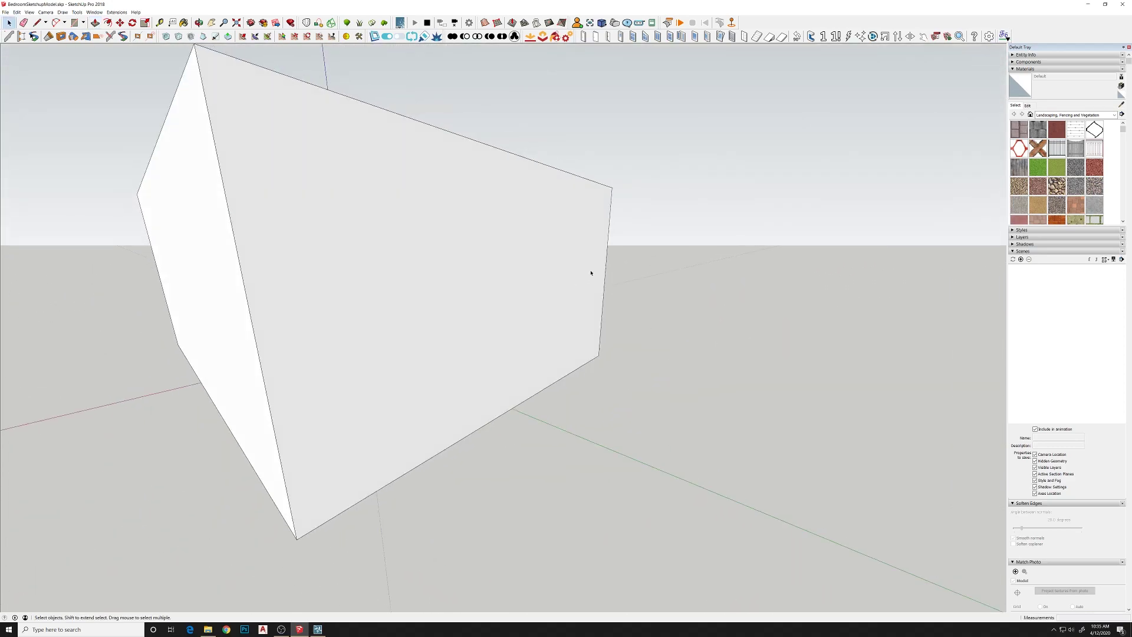
click(603, 268)
key(Delete)
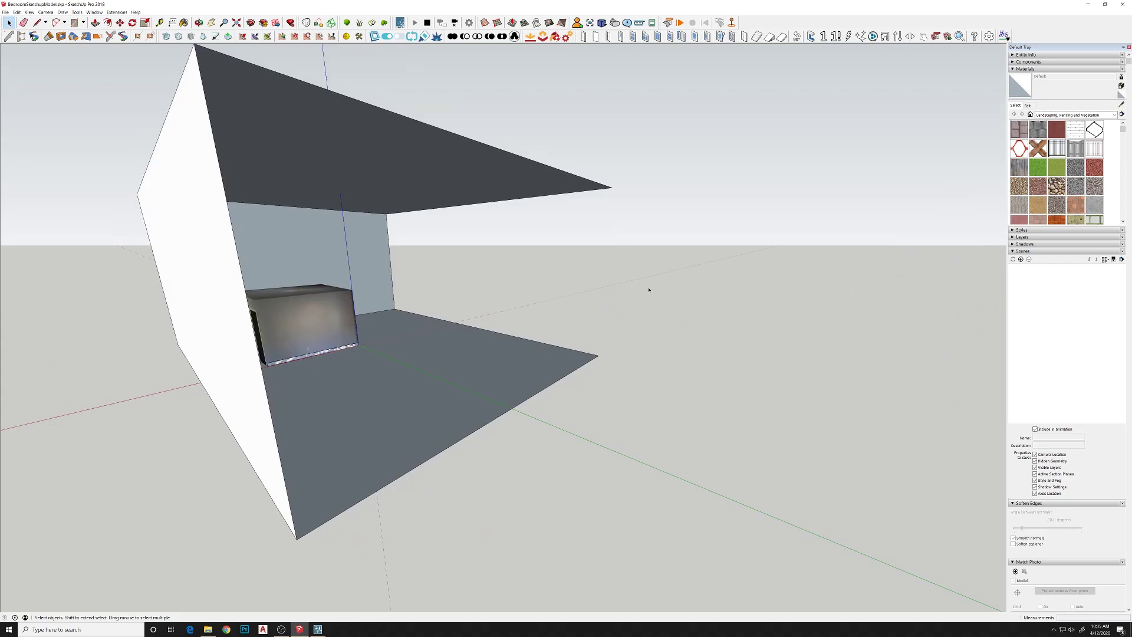
Delete the floor face of the enclosing box, keeping its remaining walls and ceiling around the bedroom model.
middle_drag(649, 289, 403, 352)
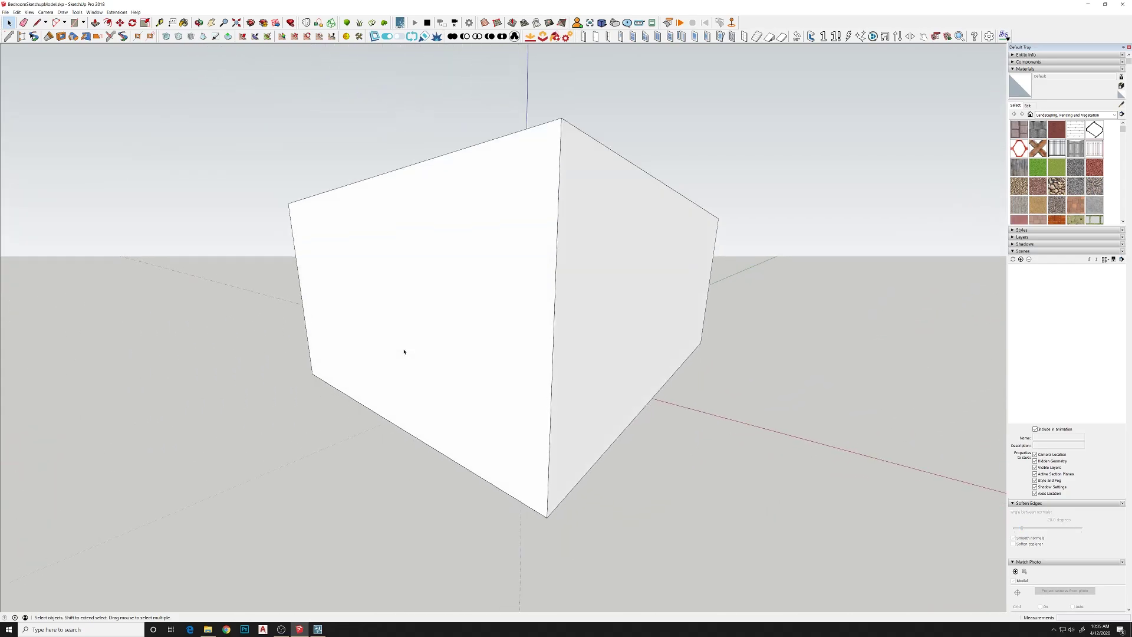
scroll(404, 351, up, 10)
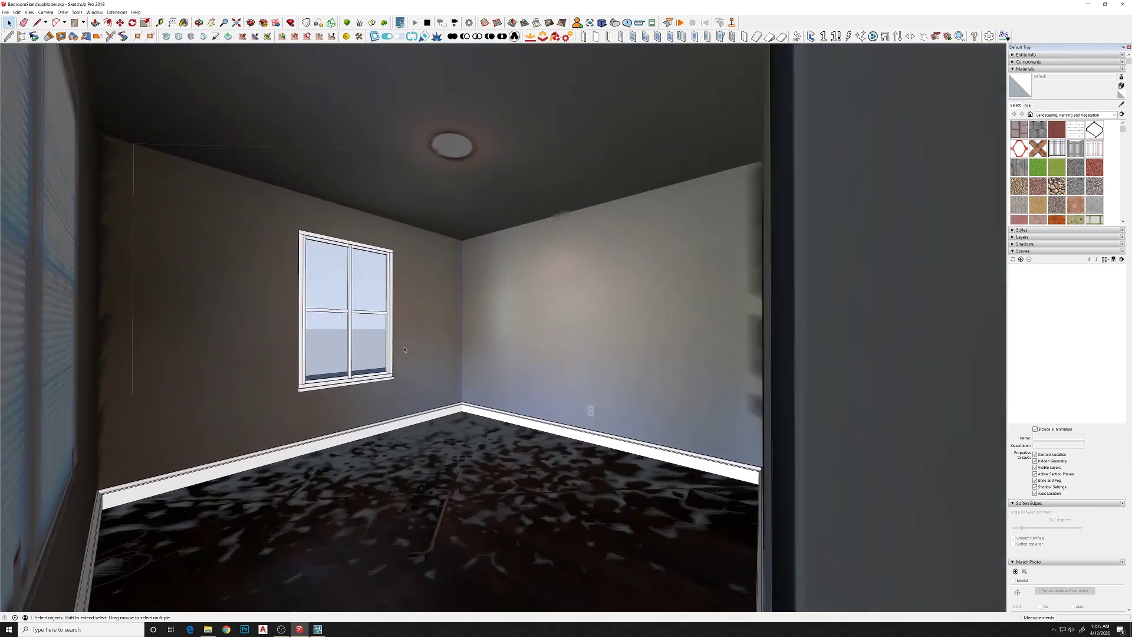
scroll(404, 349, up, 3)
scroll(404, 350, down, 8)
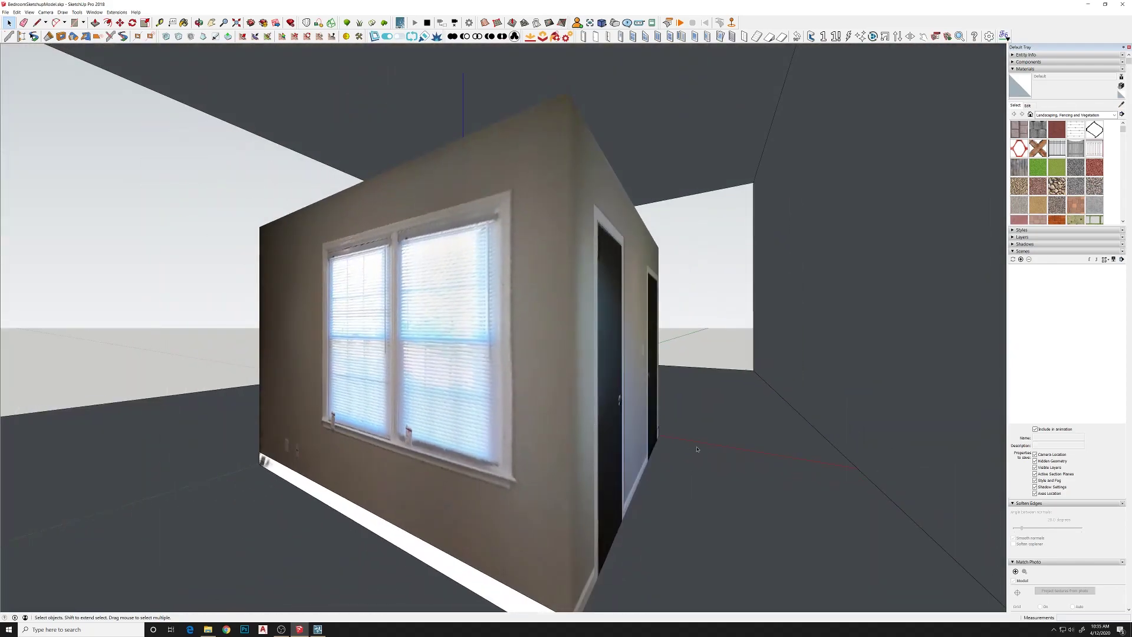
key(Delete)
Draw lines from the enclosure's corner to the bedroom's window-side corner and up to the ceiling to form a closing wall.
middle_drag(575, 397, 515, 389)
scroll(535, 395, up, 7)
scroll(534, 395, up, 1)
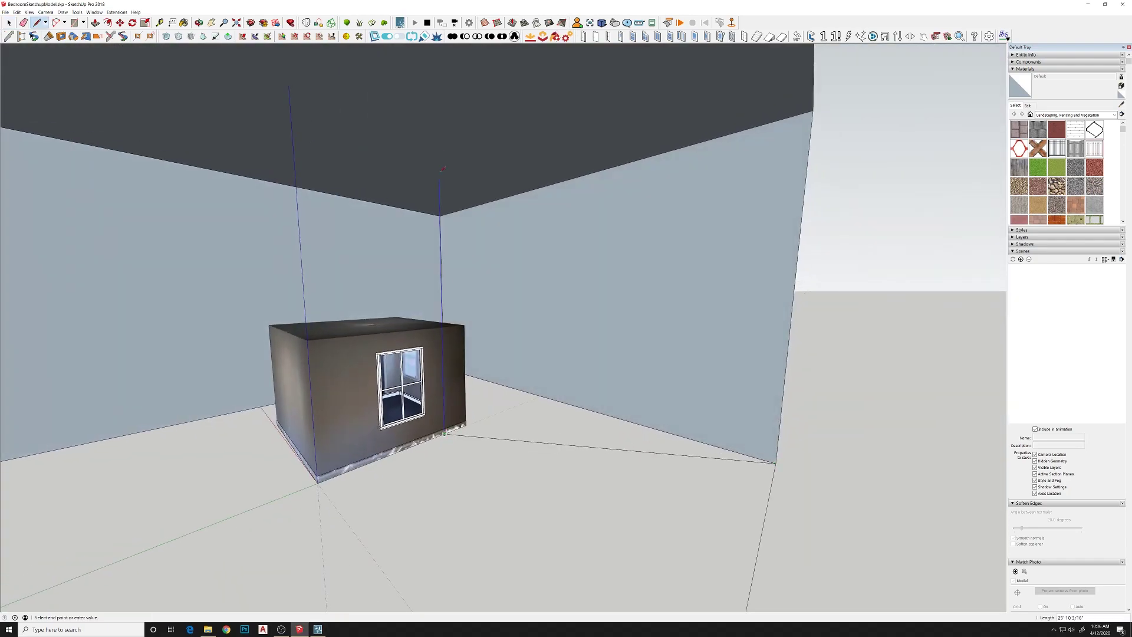
click(437, 145)
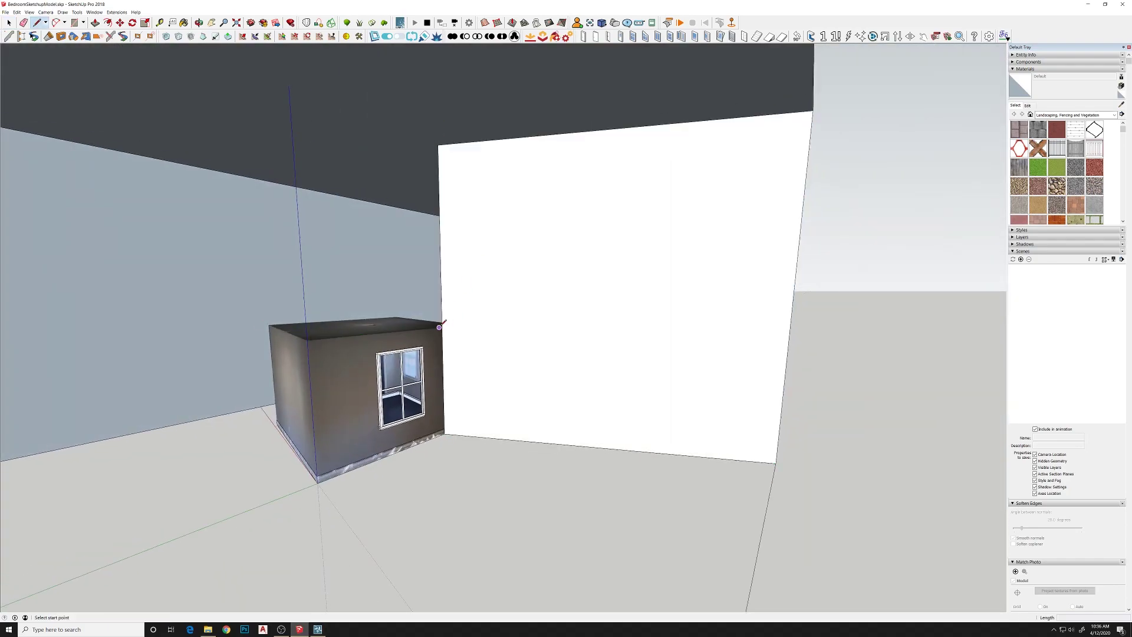
Draw a line from the bedroom's upper front corner to the enclosure's upper corner on the opposite side of the opening.
click(440, 327)
scroll(439, 326, down, 10)
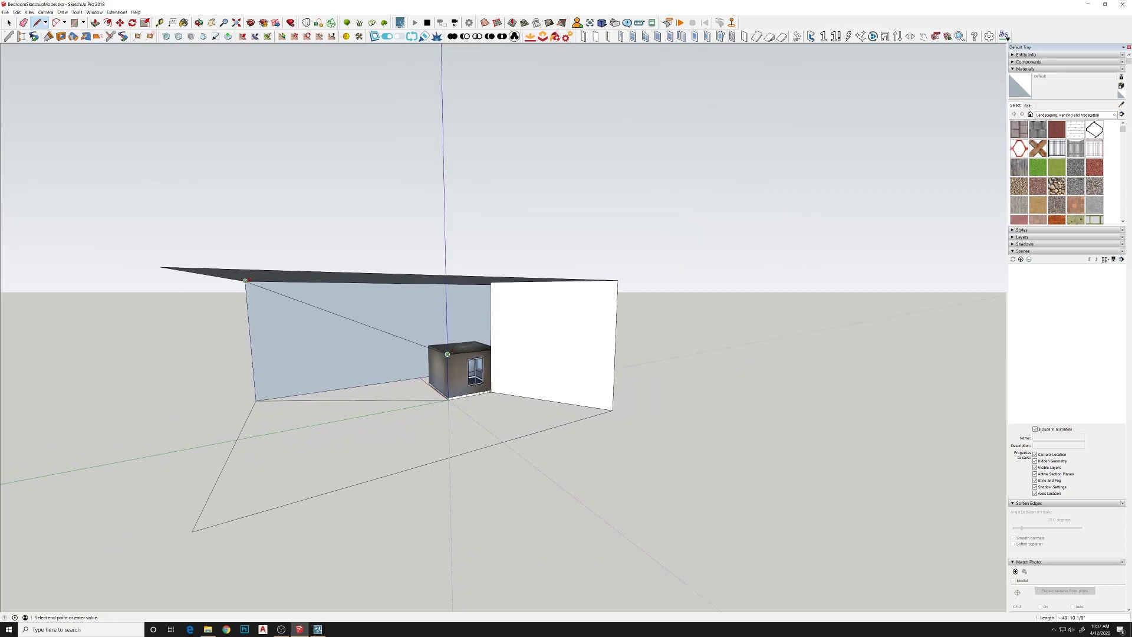
click(245, 282)
key(space)
scroll(516, 346, up, 10)
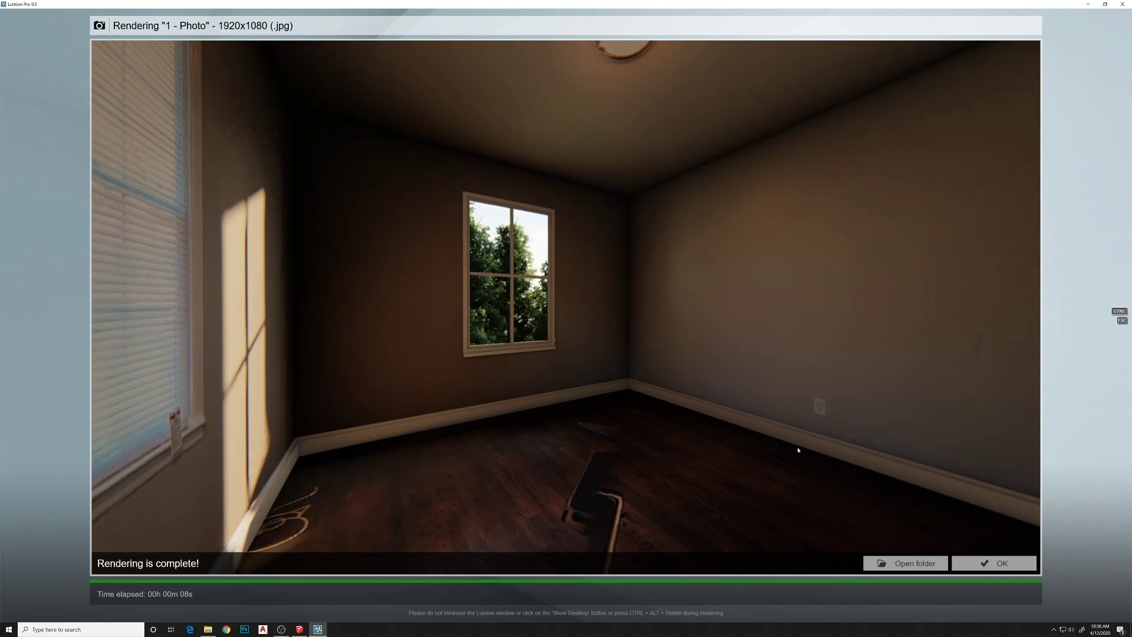
Switch to Lumion, close the completed 1920x1080 photo render and start quitting the program.
click(1003, 563)
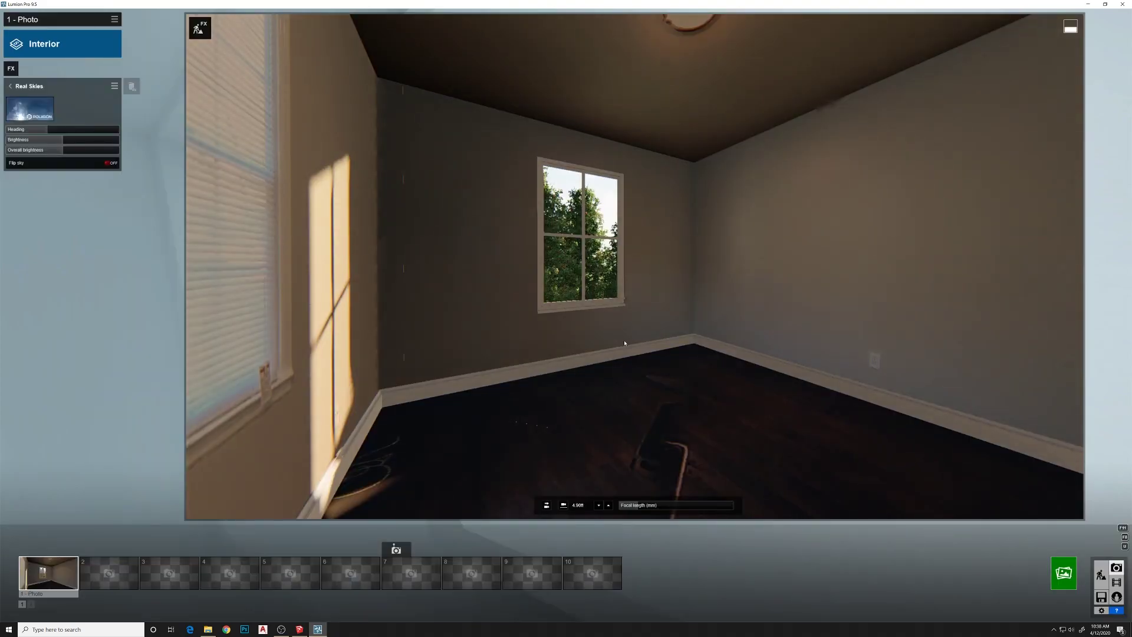
click(1124, 4)
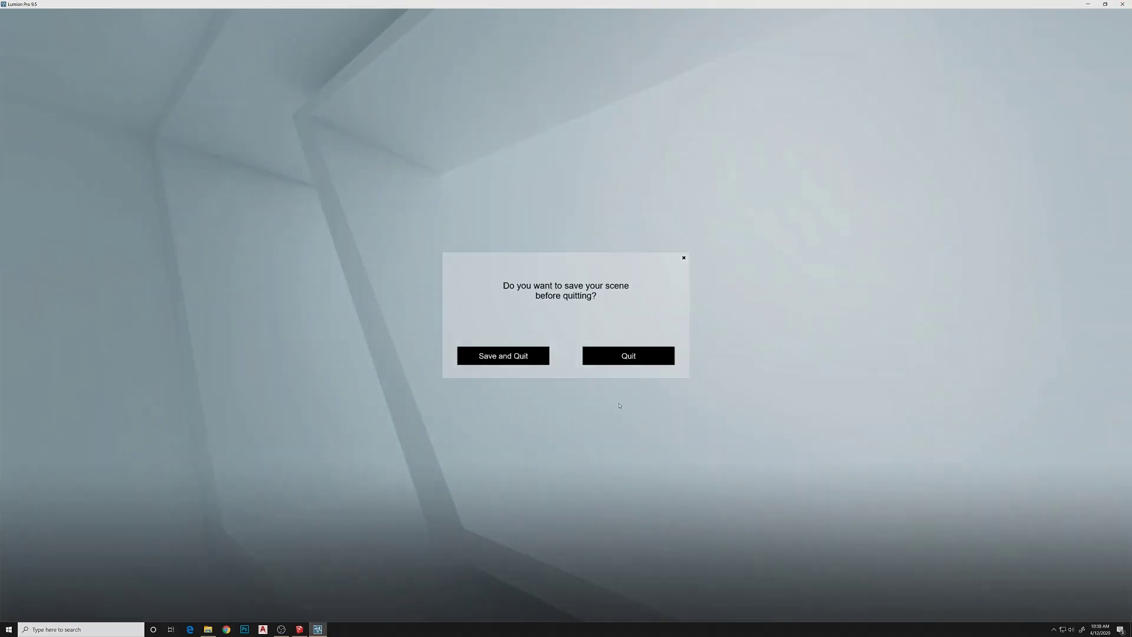